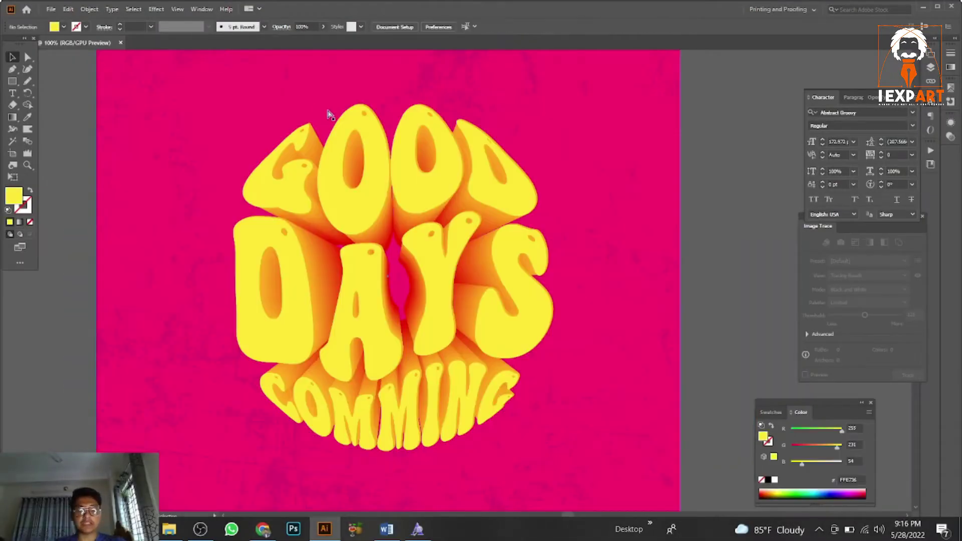
# Step: Create a new A4 document and shorten its artboard from the upper edge into a landscape format, viewed at 100%
pyautogui.hotkey('ctrl', 'n')
pyautogui.click(807, 487)
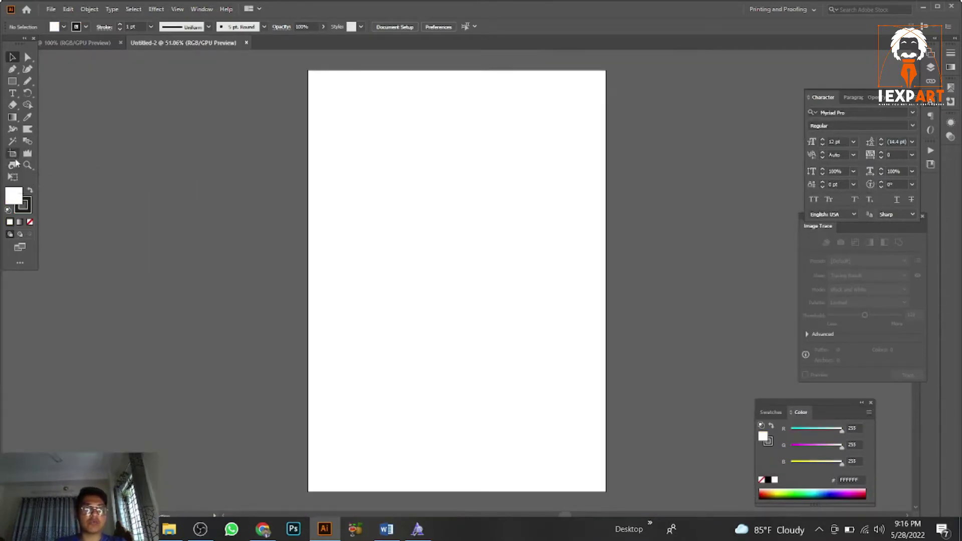
pyautogui.click(13, 153)
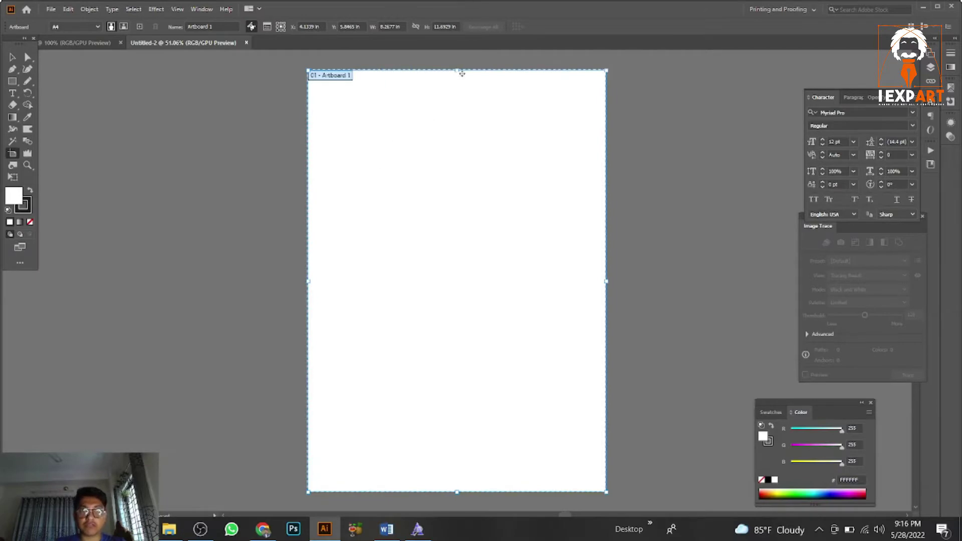
pyautogui.moveTo(459, 73); pyautogui.dragTo(457, 299)
pyautogui.click(13, 56)
pyautogui.hotkey('ctrl', '1')
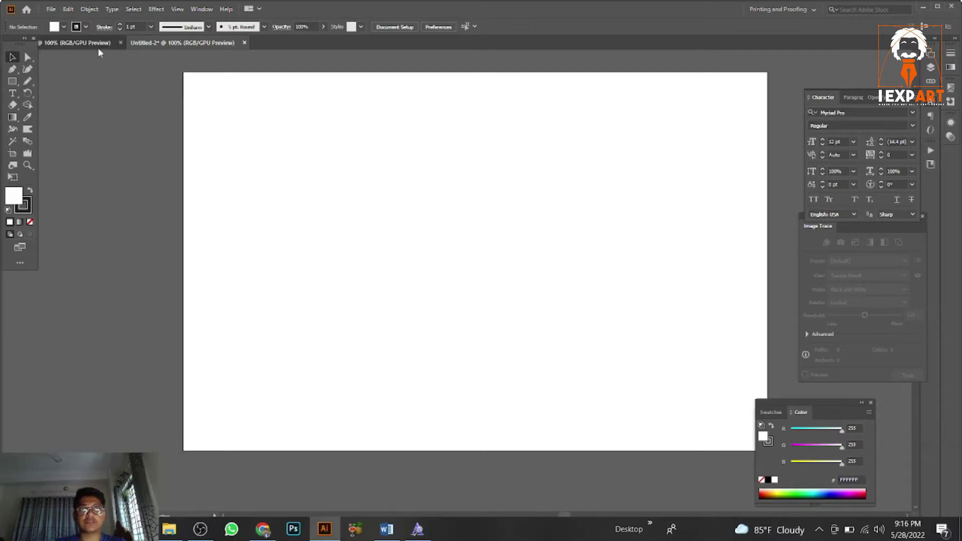
# Step: Copy the GOOD DAYS COMMING text from the finished design document into the new document
pyautogui.click(98, 47)
pyautogui.moveTo(791, 296); pyautogui.dragTo(472, 185)
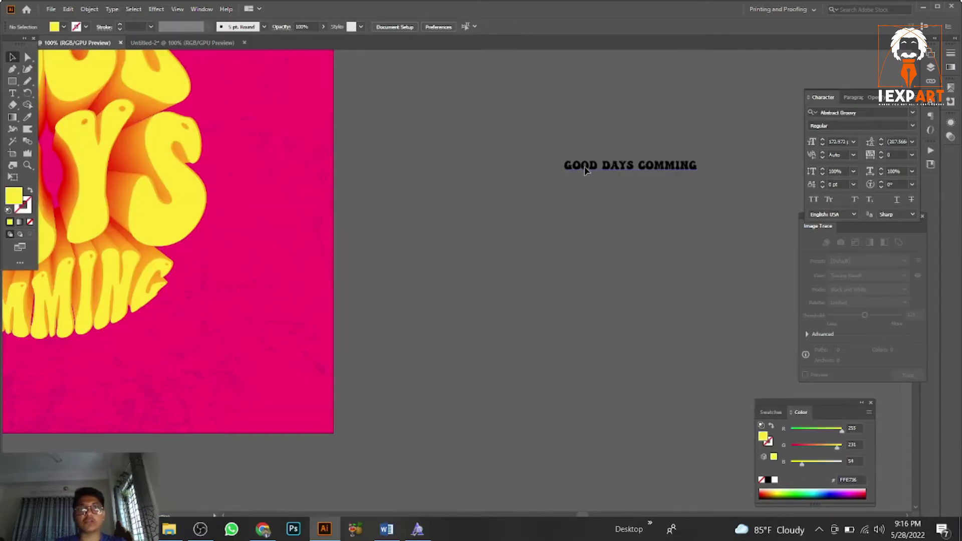
pyautogui.moveTo(584, 170); pyautogui.dragTo(430, 234)
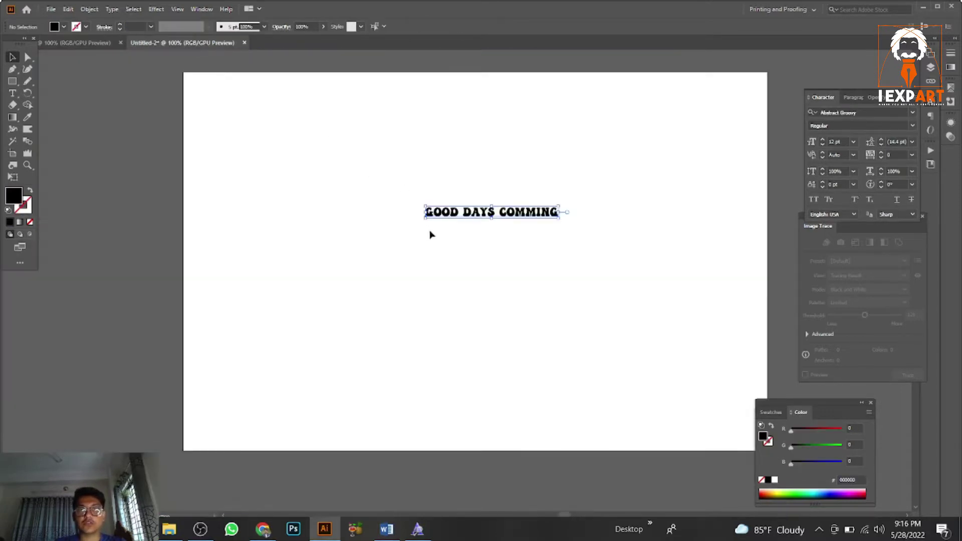
# Step: Enlarge the GOOD DAYS COMMING text to about 35.3 pt and move it above the artboard
pyautogui.moveTo(559, 212); pyautogui.dragTo(817, 215)
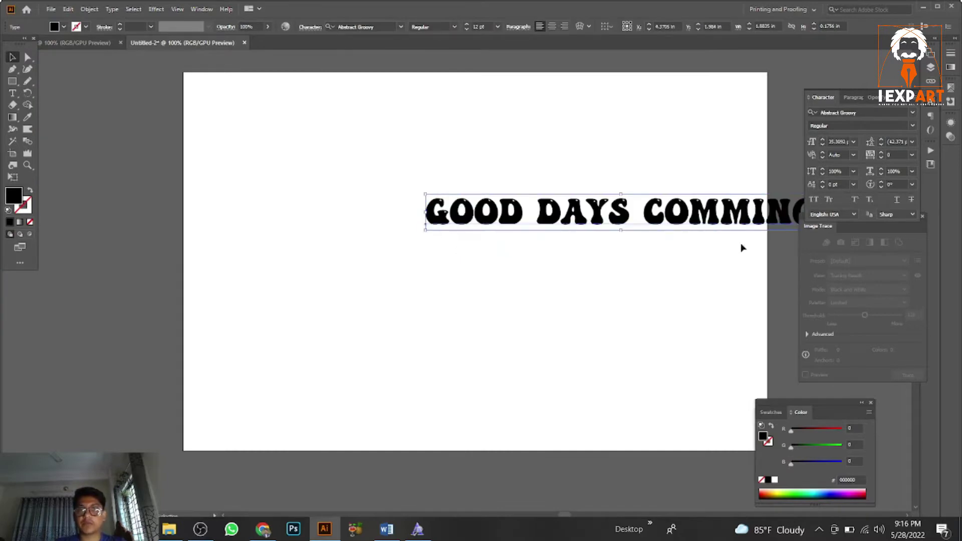
pyautogui.click(531, 242)
pyautogui.moveTo(524, 241); pyautogui.dragTo(498, 310)
pyautogui.moveTo(543, 280); pyautogui.dragTo(517, 93)
pyautogui.moveTo(490, 189); pyautogui.dragTo(481, 168)
# Step: Draw a black circle about 4.45 in across on the artboard with the Ellipse tool
pyautogui.click(15, 84)
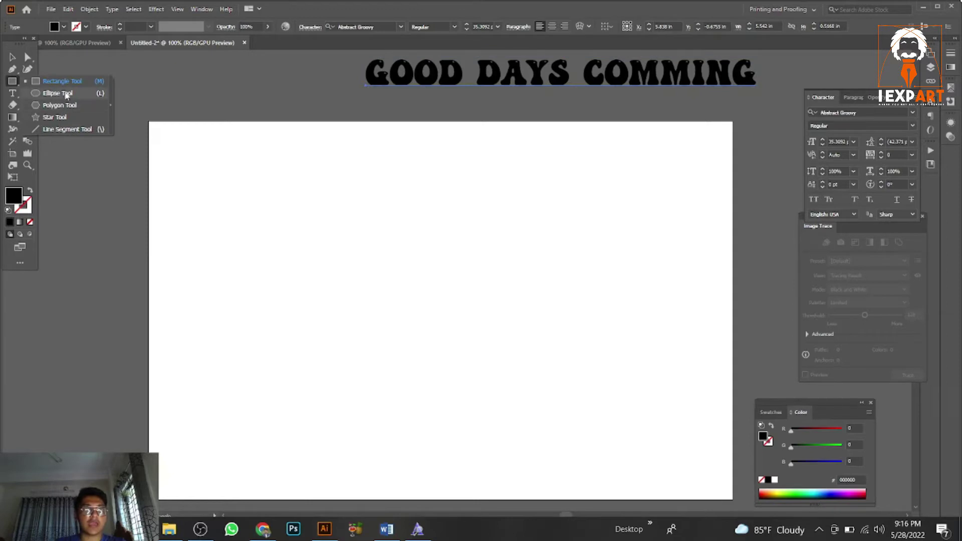
pyautogui.click(65, 93)
pyautogui.scroll(-3, 377, 293)
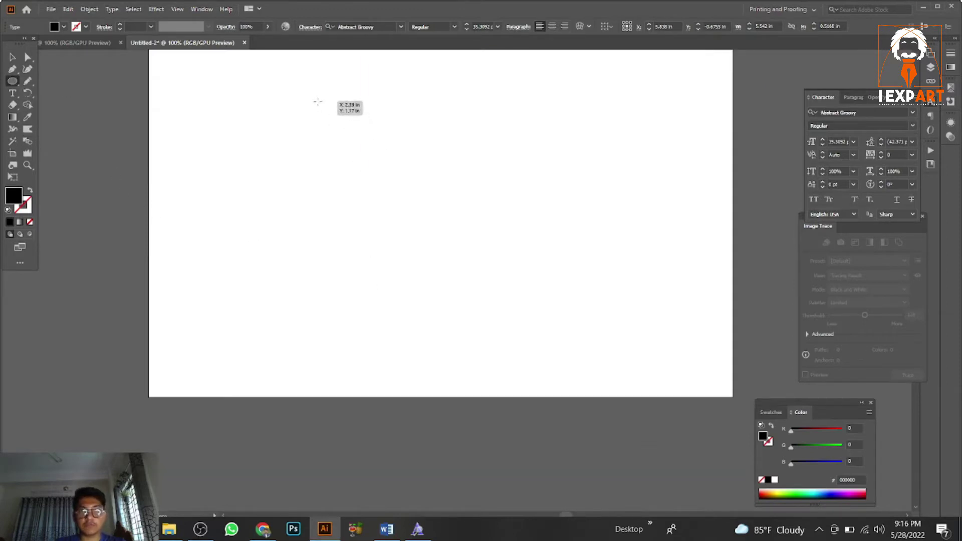
pyautogui.moveTo(317, 100); pyautogui.dragTo(632, 415)
pyautogui.scroll(3, 536, 315)
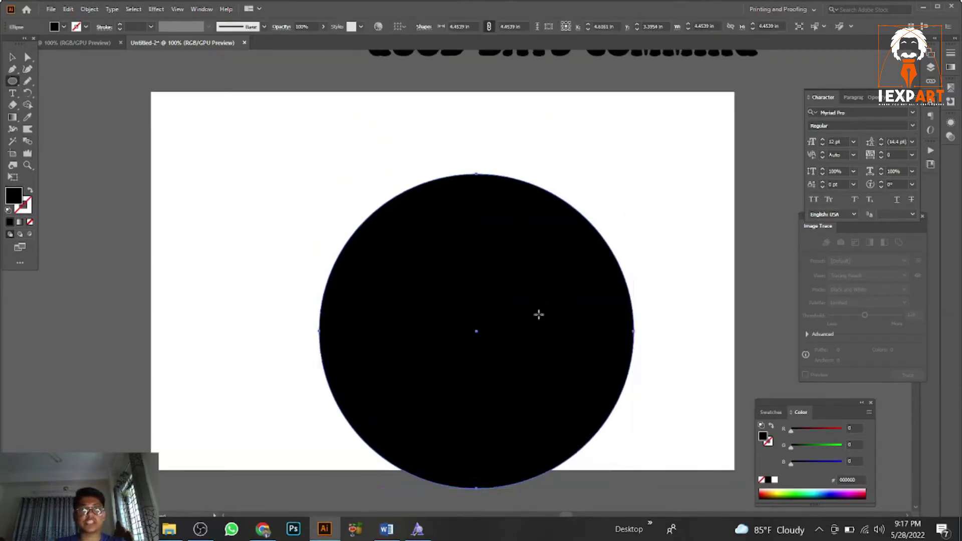
# Step: Move the circle to the middle of the artboard
pyautogui.press('v')
pyautogui.moveTo(455, 290); pyautogui.dragTo(492, 251)
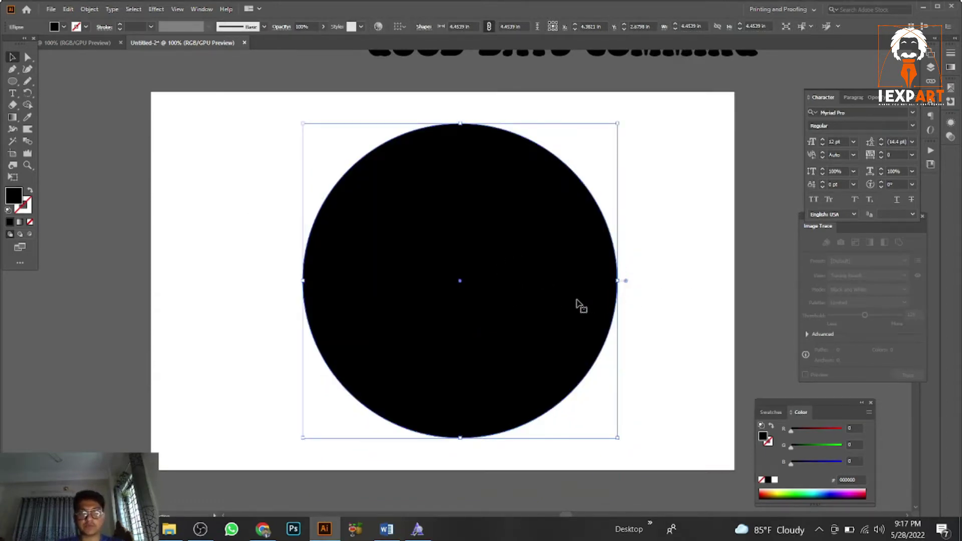
pyautogui.moveTo(576, 306); pyautogui.dragTo(570, 304)
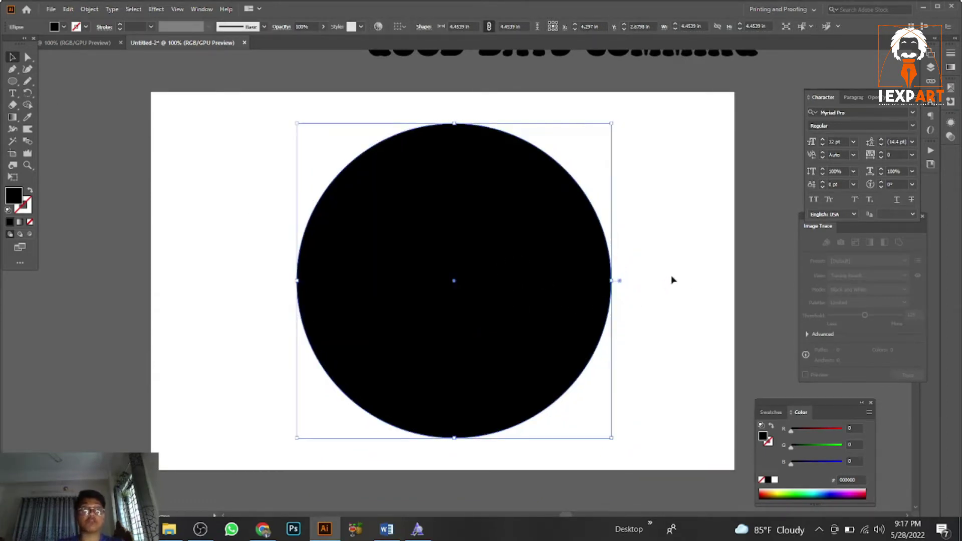
# Step: Draw a freehand wavy line about 6.39 in wide with the Pencil tool across the circle's upper part, extending past both sides
pyautogui.click(28, 80)
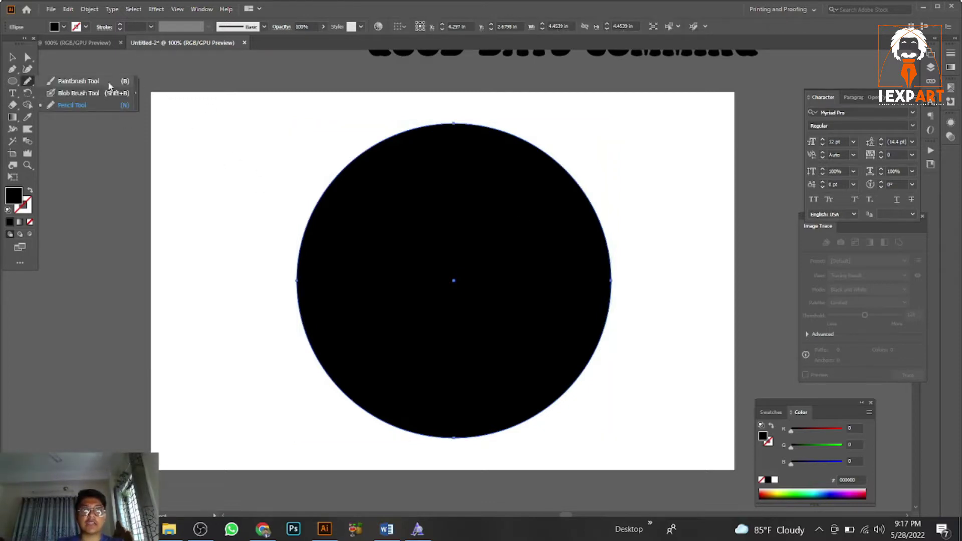
pyautogui.click(65, 105)
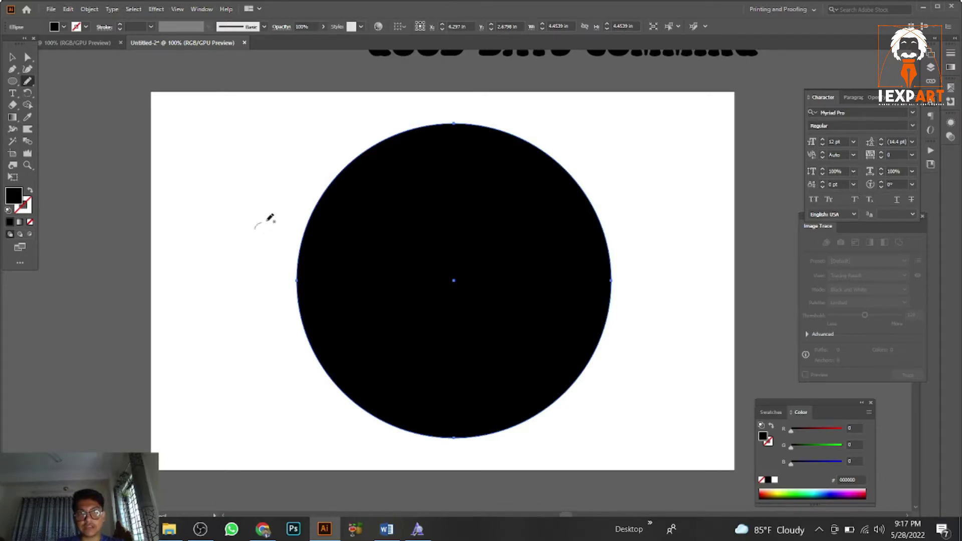
pyautogui.moveTo(267, 221)
pyautogui.mouseDown()
pyautogui.moveTo(353, 228)
pyautogui.moveTo(406, 254)
pyautogui.mouseUp()
pyautogui.moveTo(507, 223); pyautogui.dragTo(508, 224)
pyautogui.hotkey('ctrl', 'z')
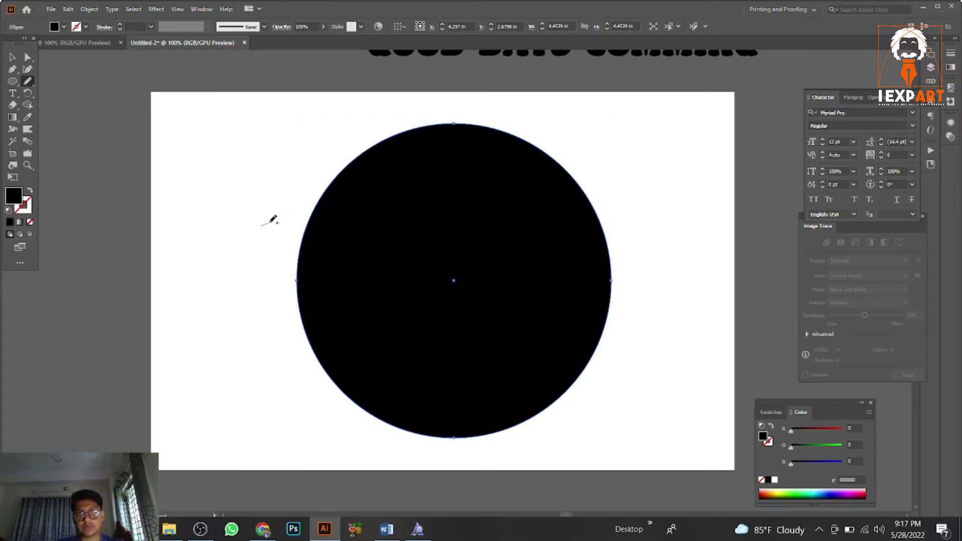
pyautogui.moveTo(271, 221)
pyautogui.mouseDown()
pyautogui.moveTo(328, 224)
pyautogui.moveTo(393, 247)
pyautogui.mouseUp()
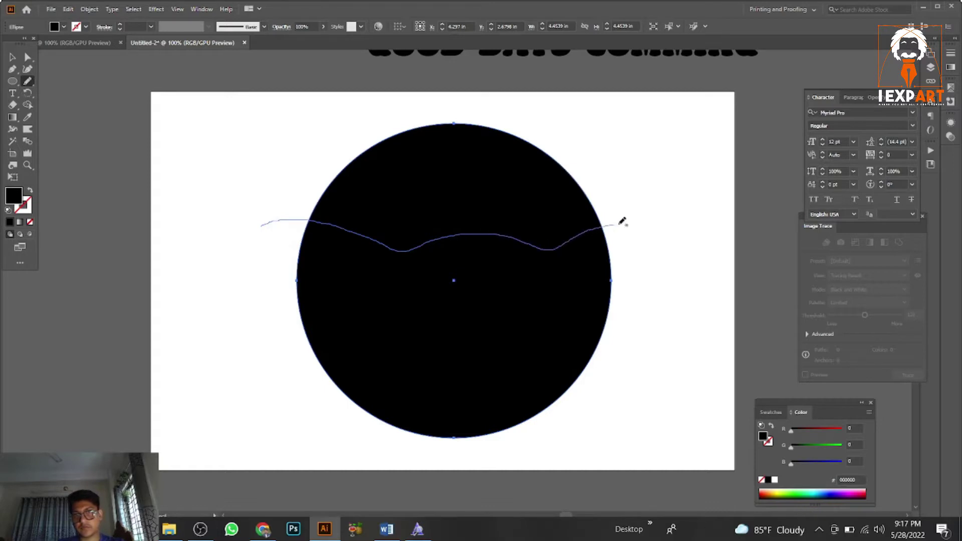
pyautogui.moveTo(689, 236); pyautogui.dragTo(693, 235)
pyautogui.scroll(-2, 691, 236)
pyautogui.click(9, 59)
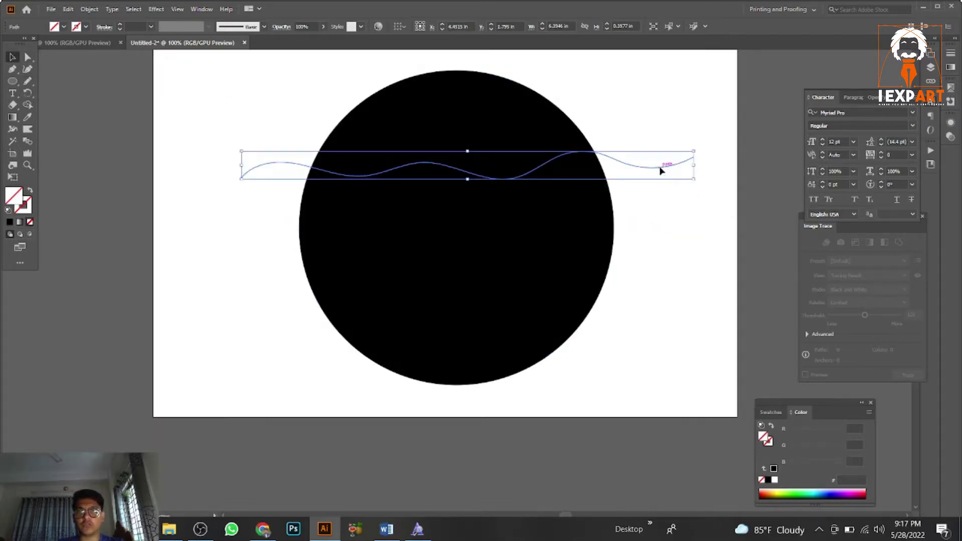
# Step: Duplicate the wavy line across the circle's lower part and divide the circle along both waves with Pathfinder Divide
pyautogui.moveTo(660, 171); pyautogui.dragTo(672, 300)
pyautogui.click(692, 222)
pyautogui.moveTo(696, 361); pyautogui.dragTo(298, 126)
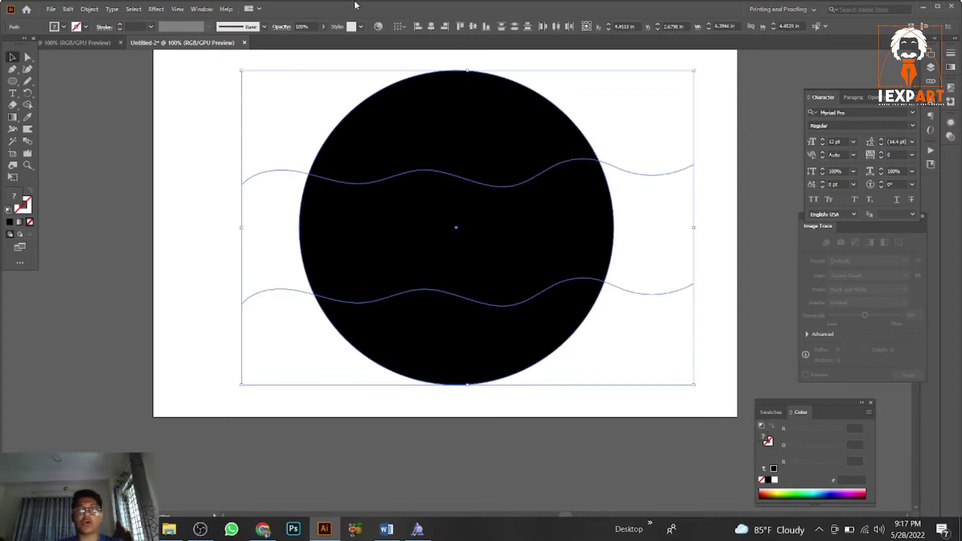
pyautogui.click(201, 9)
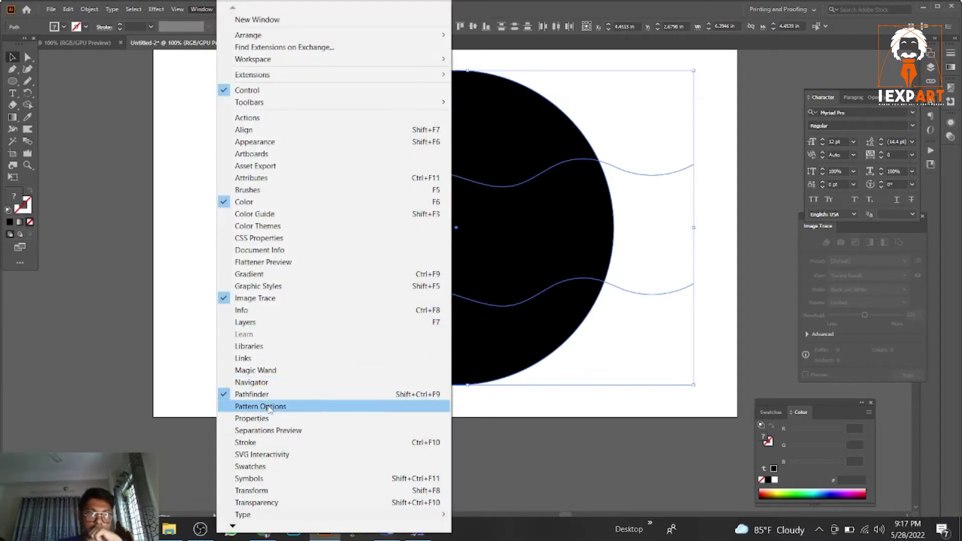
pyautogui.click(260, 394)
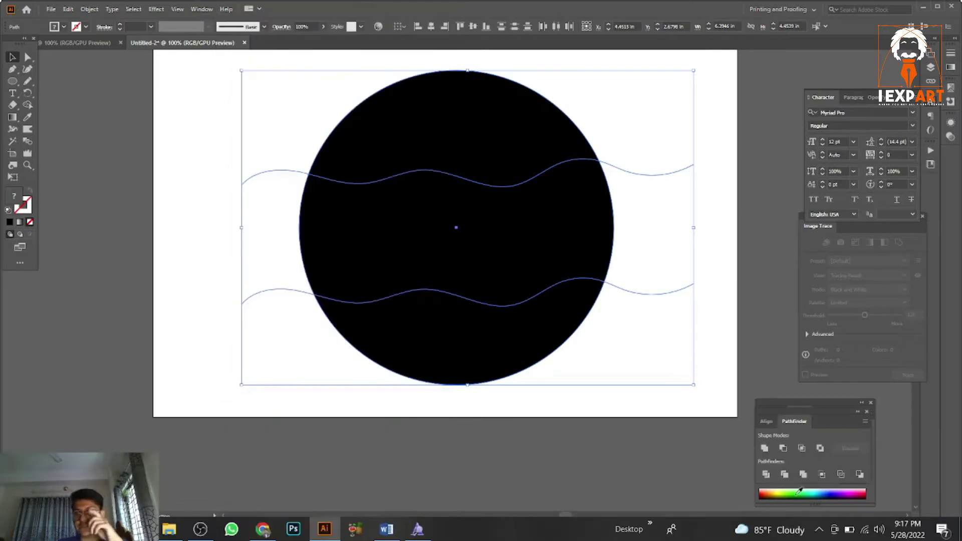
pyautogui.click(765, 474)
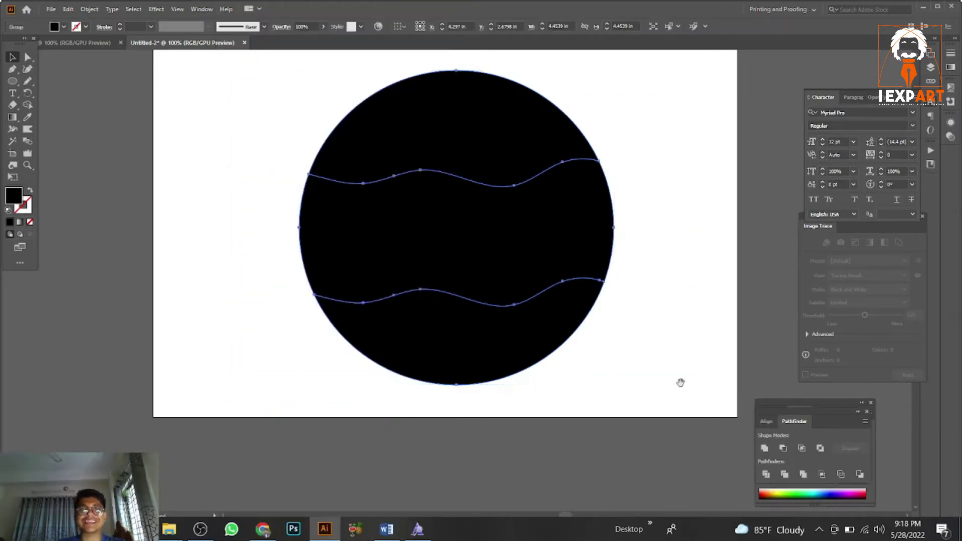
# Step: Ungroup the divided circle into separate pieces, test by moving the upper piece, and undo that move
pyautogui.scroll(2, 651, 311)
pyautogui.moveTo(617, 244); pyautogui.dragTo(533, 168)
pyautogui.rightClick(500, 167)
pyautogui.click(534, 257)
pyautogui.moveTo(570, 249); pyautogui.dragTo(581, 305)
pyautogui.click(581, 305)
pyautogui.moveTo(421, 175); pyautogui.dragTo(425, 138)
pyautogui.hotkey('ctrl', 'z')
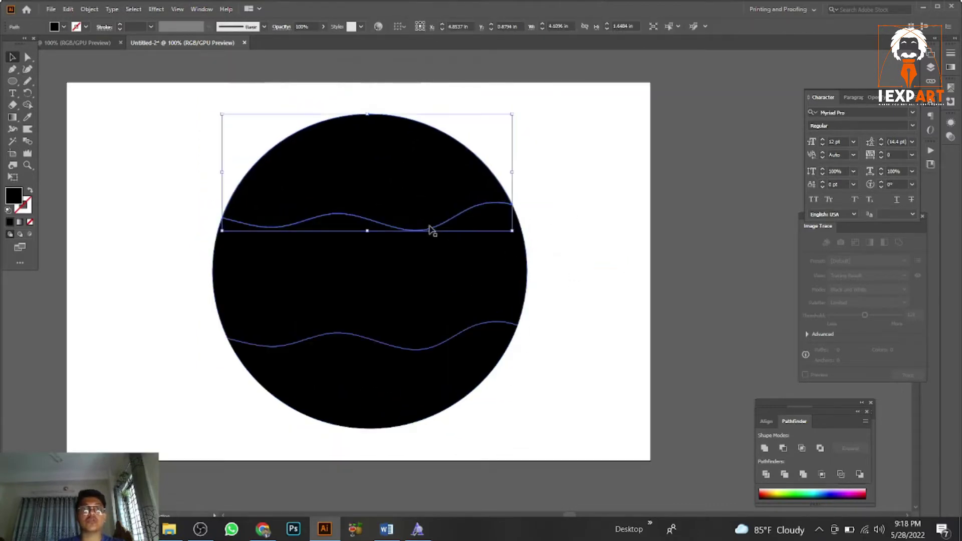
pyautogui.scroll(2, 561, 210)
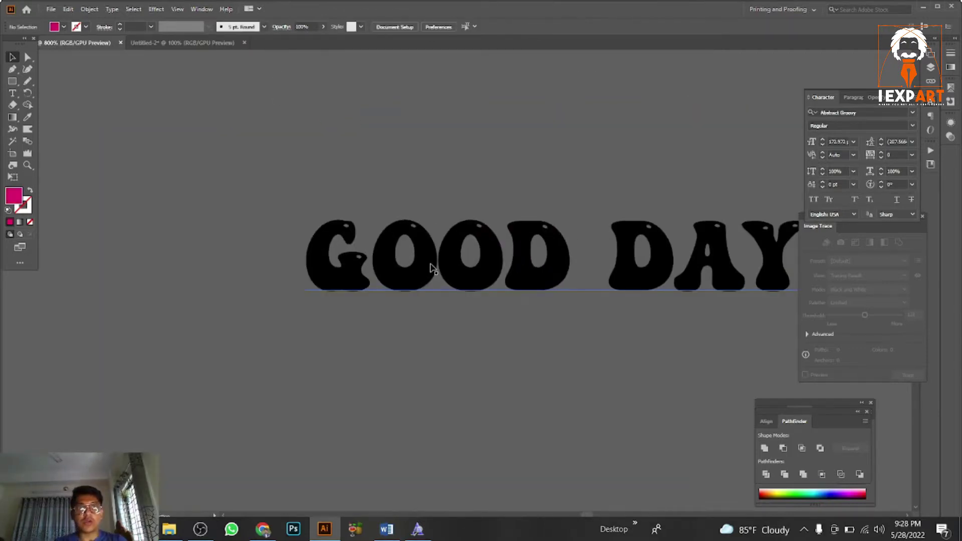
pyautogui.moveTo(433, 268); pyautogui.dragTo(305, 290)
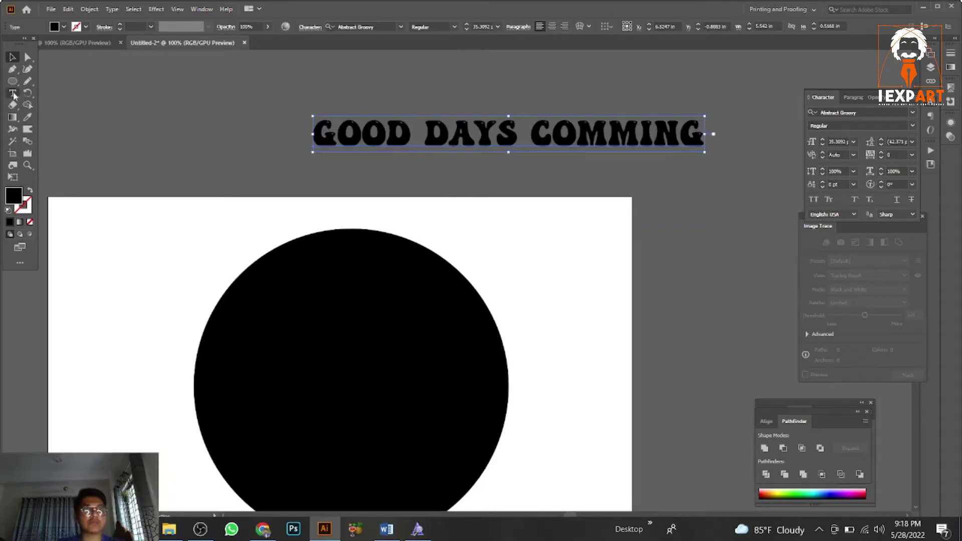
# Step: Copy the word GOOD from the heading and paste it as a separate text object beside the circle
pyautogui.click(13, 95)
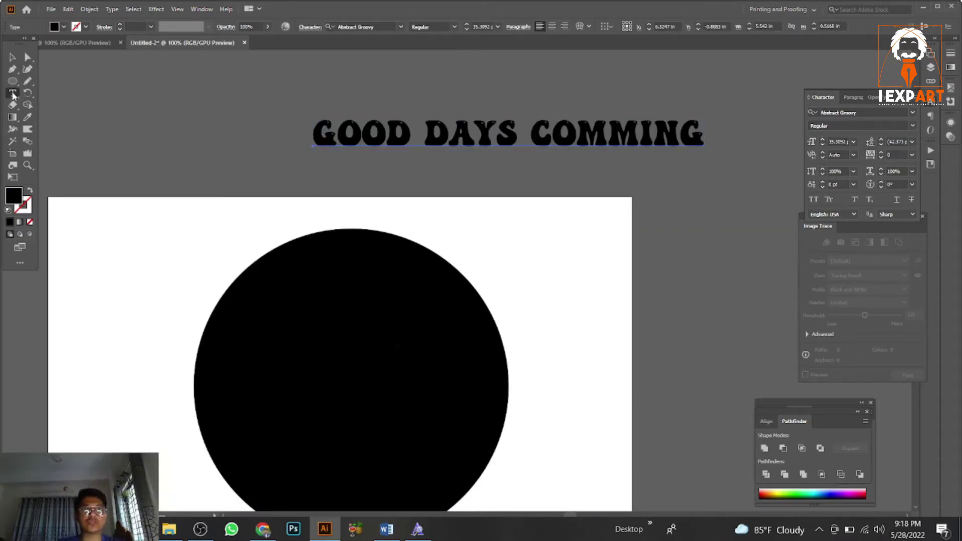
pyautogui.moveTo(416, 131); pyautogui.dragTo(249, 134)
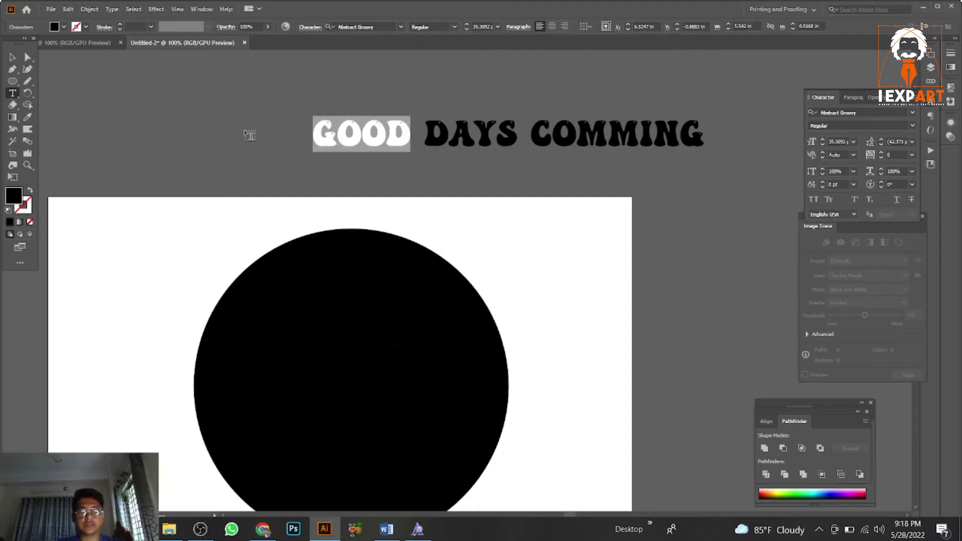
pyautogui.hotkey('ctrl', 'c')
pyautogui.click(13, 94)
pyautogui.click(573, 322)
pyautogui.hotkey('ctrl', 'v')
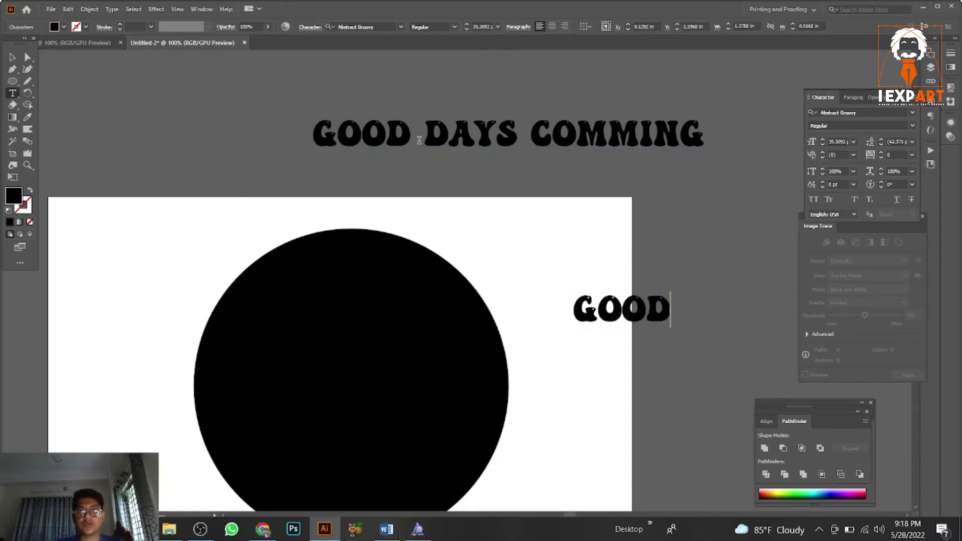
# Step: Copy the word DAYS from the heading and paste it as its own text object below GOOD
pyautogui.moveTo(424, 133); pyautogui.dragTo(517, 133)
pyautogui.hotkey('ctrl', 'c')
pyautogui.click(14, 93)
pyautogui.scroll(-1, 586, 375)
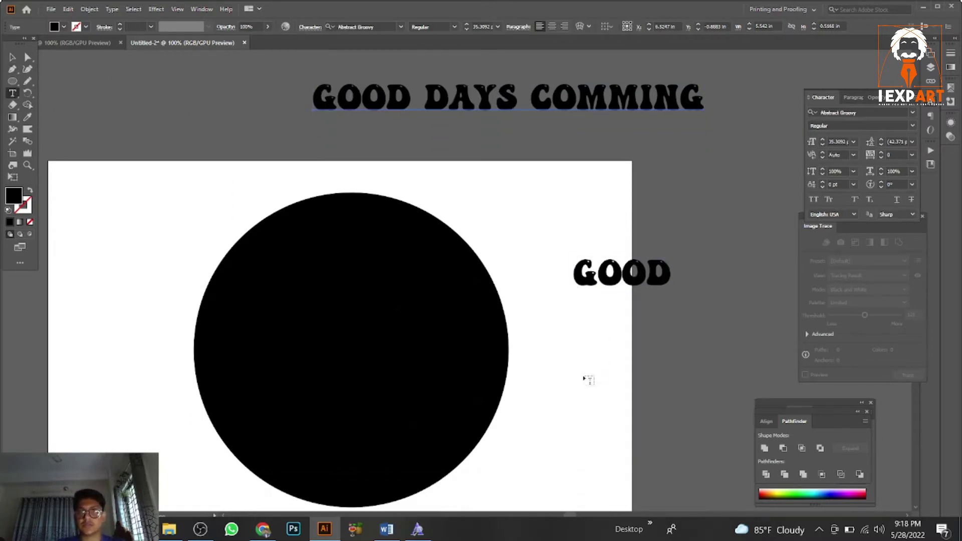
pyautogui.click(586, 365)
pyautogui.hotkey('ctrl', 'v')
# Step: Copy the word COMMING from the heading and paste it as its own text object below DAYS
pyautogui.moveTo(531, 99); pyautogui.dragTo(860, 102)
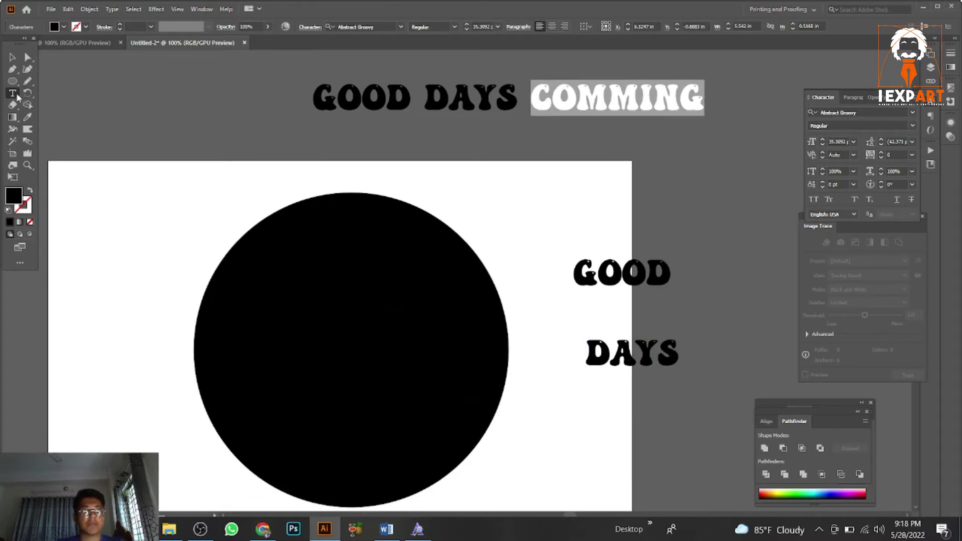
pyautogui.hotkey('ctrl', 'c')
pyautogui.scroll(-2, 568, 377)
pyautogui.click(568, 370)
pyautogui.hotkey('ctrl', 'v')
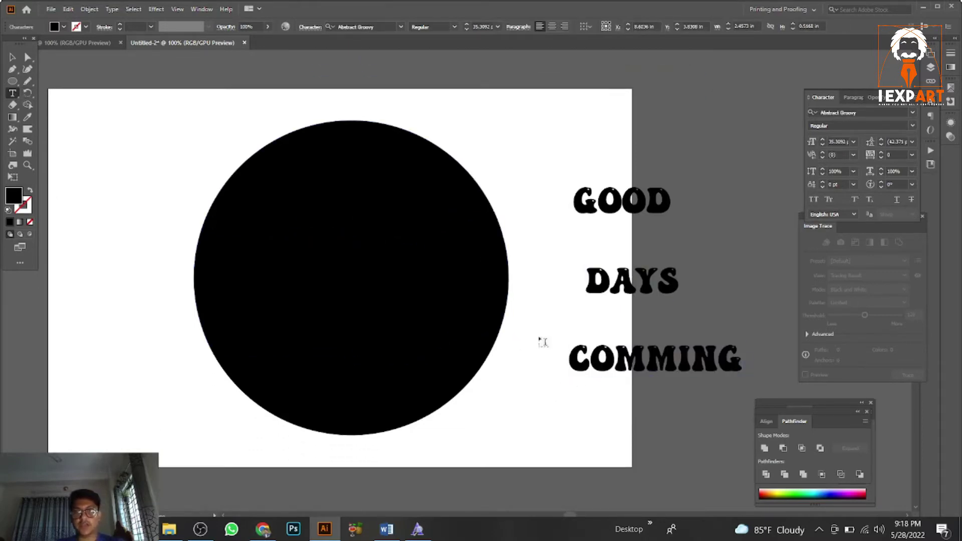
pyautogui.click(13, 57)
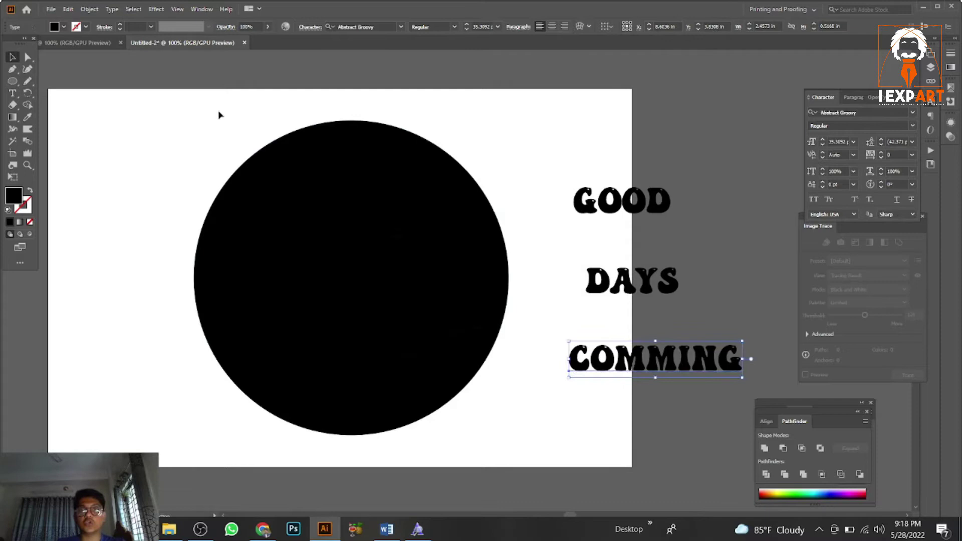
# Step: Enlarge the GOOD text to about 98.6 pt and position it beside the circle above DAYS
pyautogui.click(662, 206)
pyautogui.moveTo(671, 199); pyautogui.dragTo(846, 200)
pyautogui.moveTo(722, 211); pyautogui.dragTo(620, 172)
pyautogui.moveTo(521, 182); pyautogui.dragTo(622, 181)
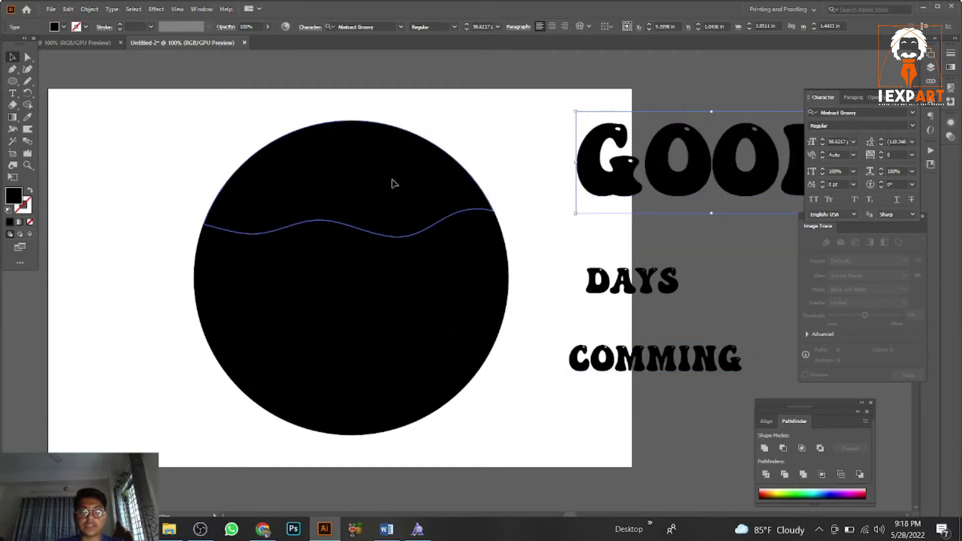
# Step: Fill the circle's upper piece with magenta
pyautogui.moveTo(394, 183)
pyautogui.mouseDown()
pyautogui.moveTo(371, 311)
pyautogui.moveTo(362, 192)
pyautogui.mouseUp()
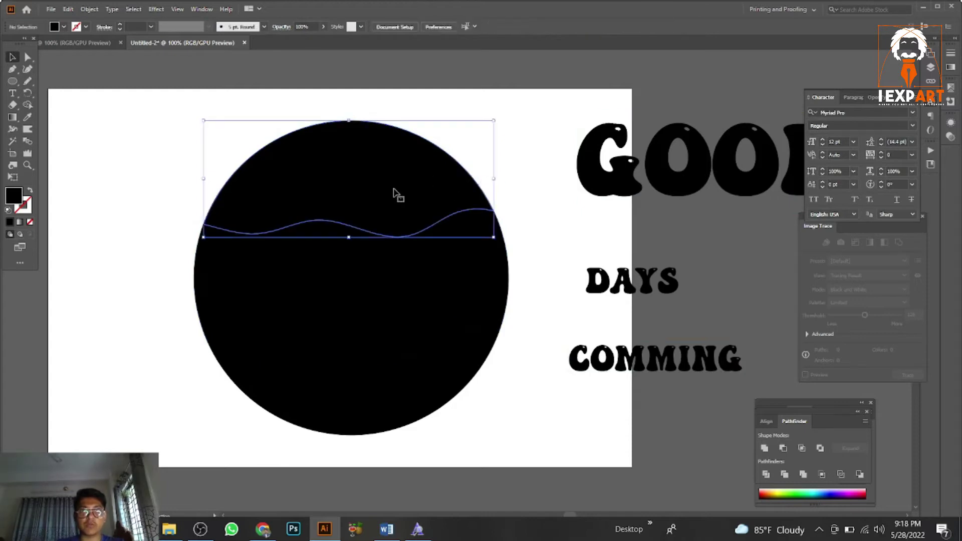
pyautogui.doubleClick(19, 197)
pyautogui.moveTo(133, 111); pyautogui.dragTo(120, 72)
pyautogui.click(249, 46)
# Step: Fill the circle's middle piece with green
pyautogui.click(344, 279)
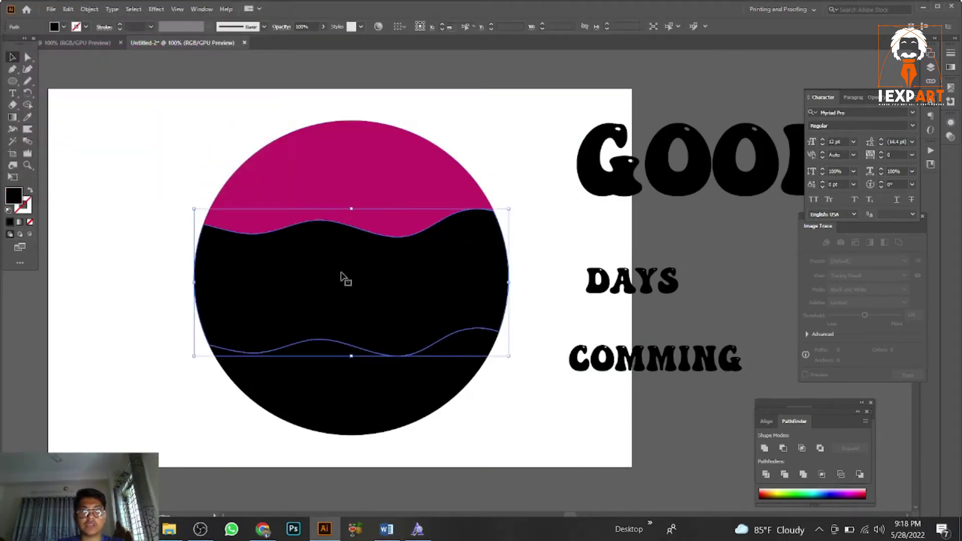
pyautogui.doubleClick(22, 197)
pyautogui.click(156, 127)
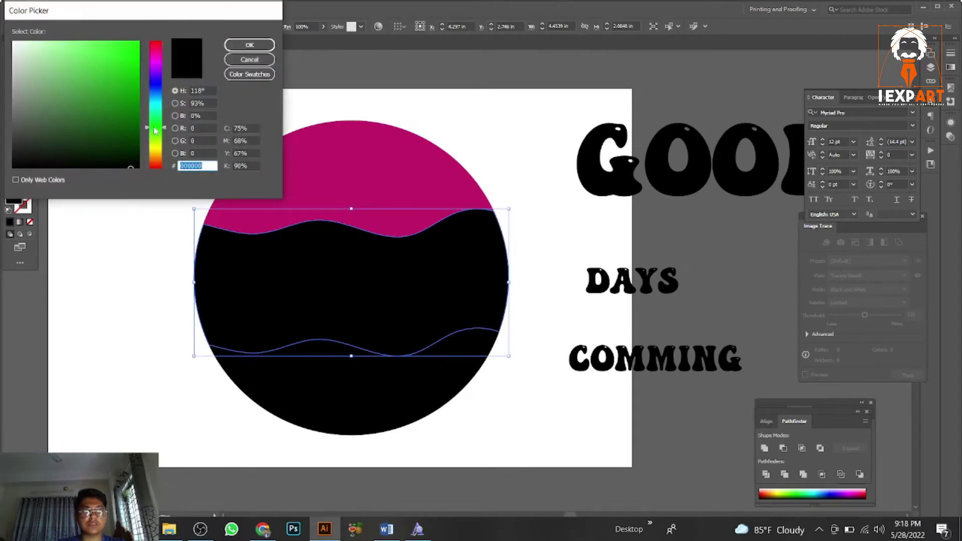
pyautogui.click(125, 92)
pyautogui.click(249, 45)
# Step: Fill the circle's lower piece with blue 391AAA
pyautogui.click(322, 343)
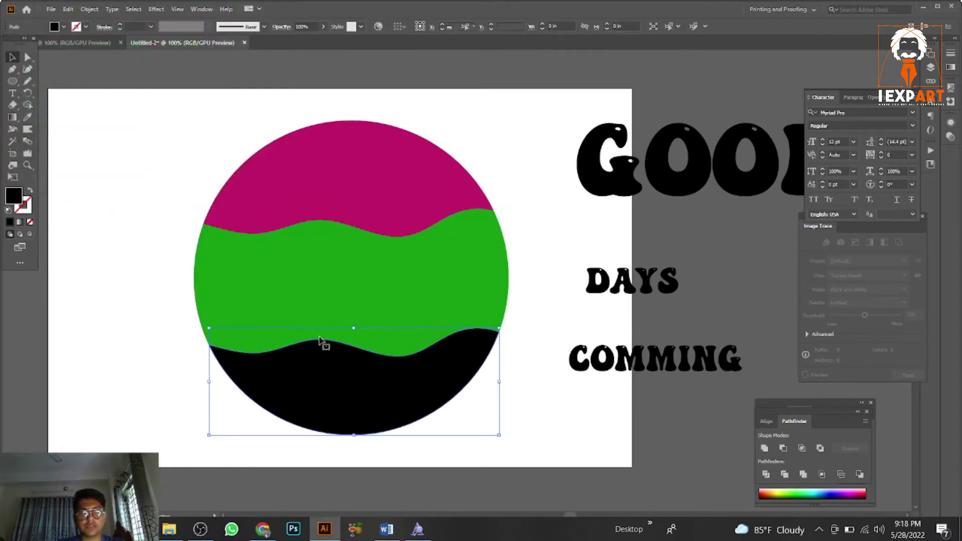
pyautogui.doubleClick(17, 197)
pyautogui.click(156, 103)
pyautogui.click(122, 82)
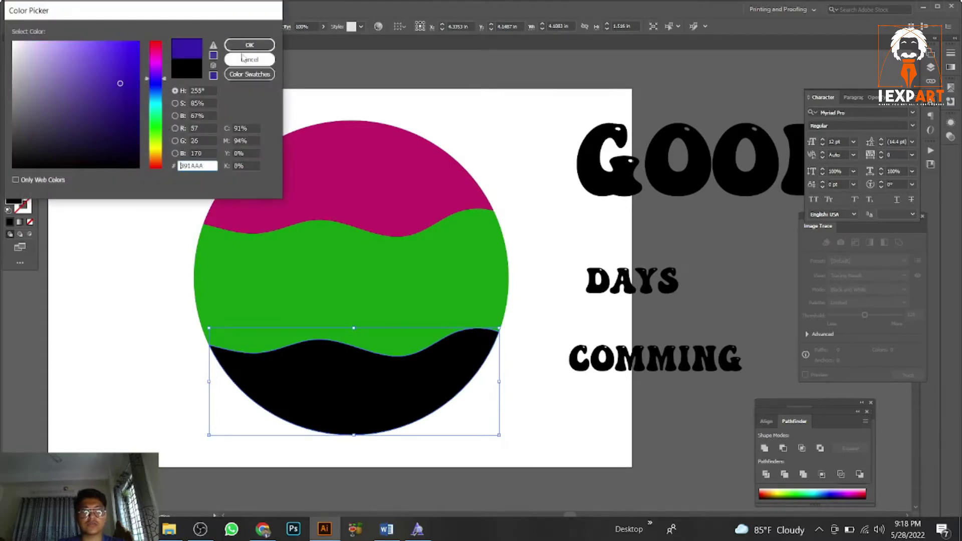
pyautogui.click(249, 45)
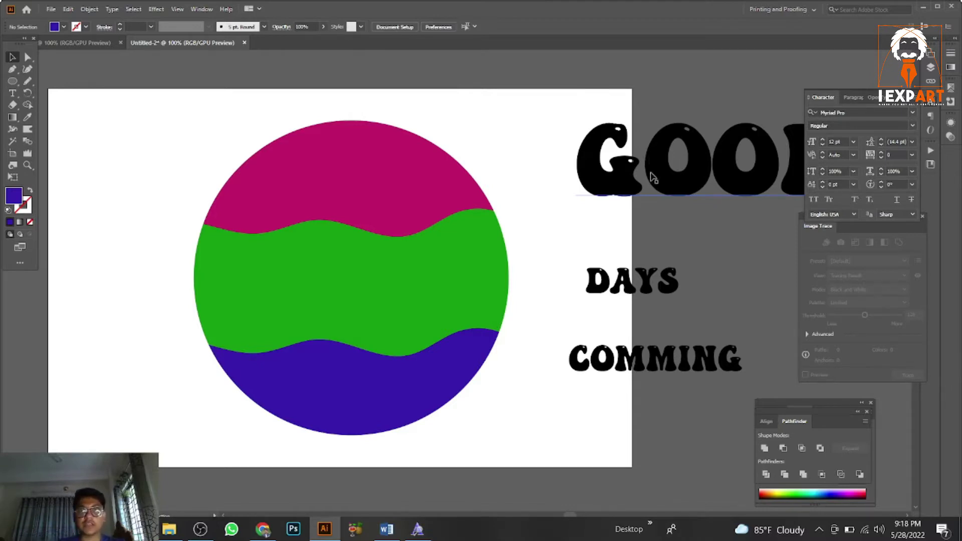
# Step: Move GOOD over the magenta piece, and enlarge DAYS to about 111.4 pt over the green piece
pyautogui.moveTo(652, 177); pyautogui.dragTo(304, 196)
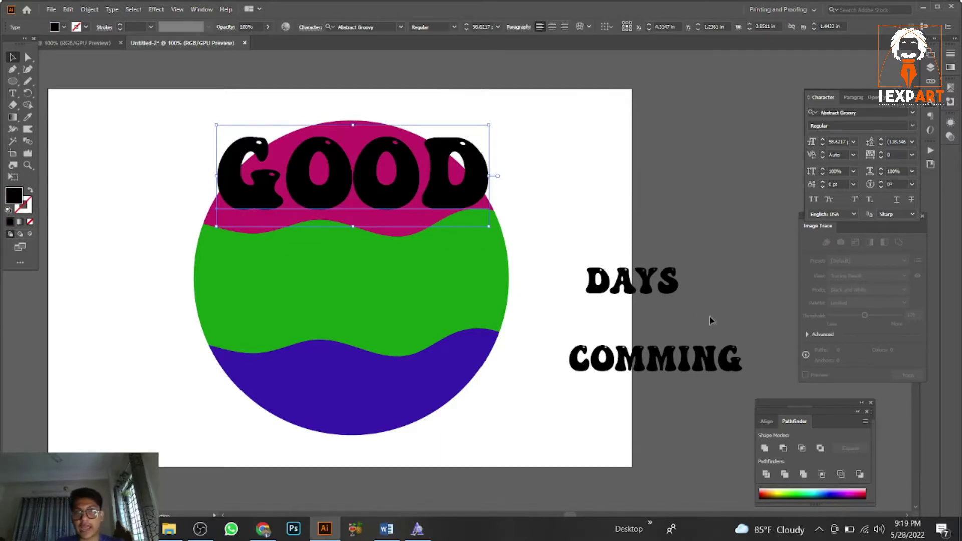
pyautogui.click(641, 293)
pyautogui.moveTo(680, 281); pyautogui.dragTo(879, 303)
pyautogui.moveTo(736, 308); pyautogui.dragTo(365, 317)
pyautogui.click(610, 314)
pyautogui.moveTo(610, 314); pyautogui.dragTo(640, 259)
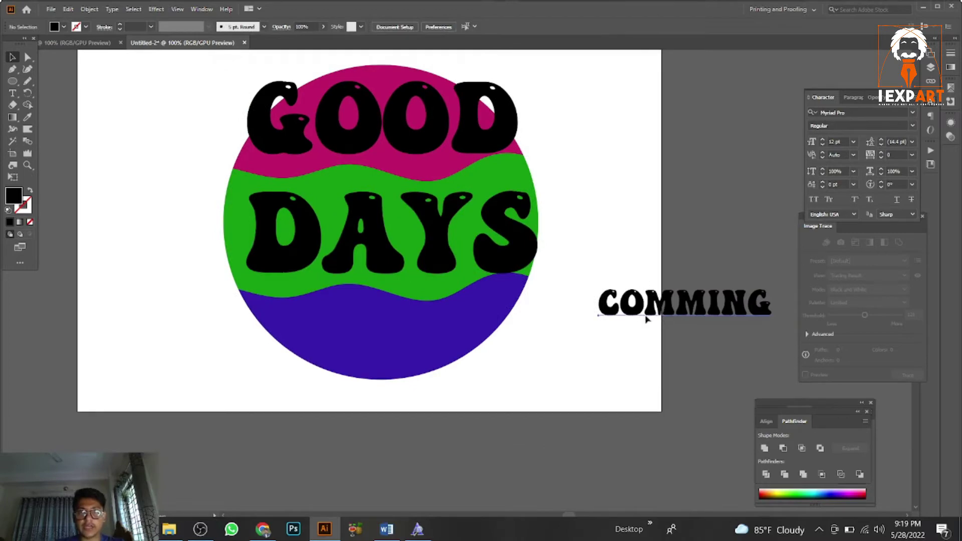
# Step: Place COMMING over the blue piece and enlarge it to about 50.2 pt
pyautogui.moveTo(646, 319); pyautogui.dragTo(333, 351)
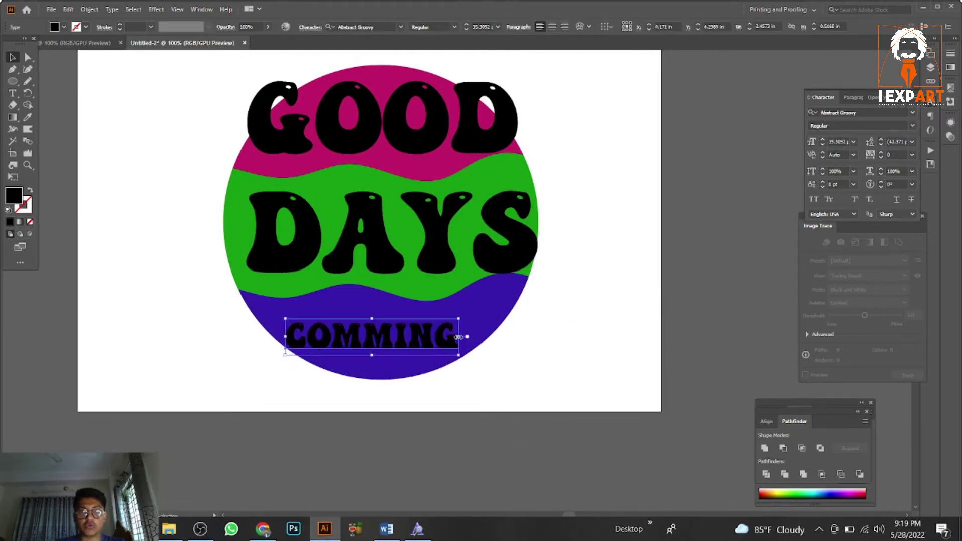
pyautogui.moveTo(458, 336); pyautogui.dragTo(509, 336)
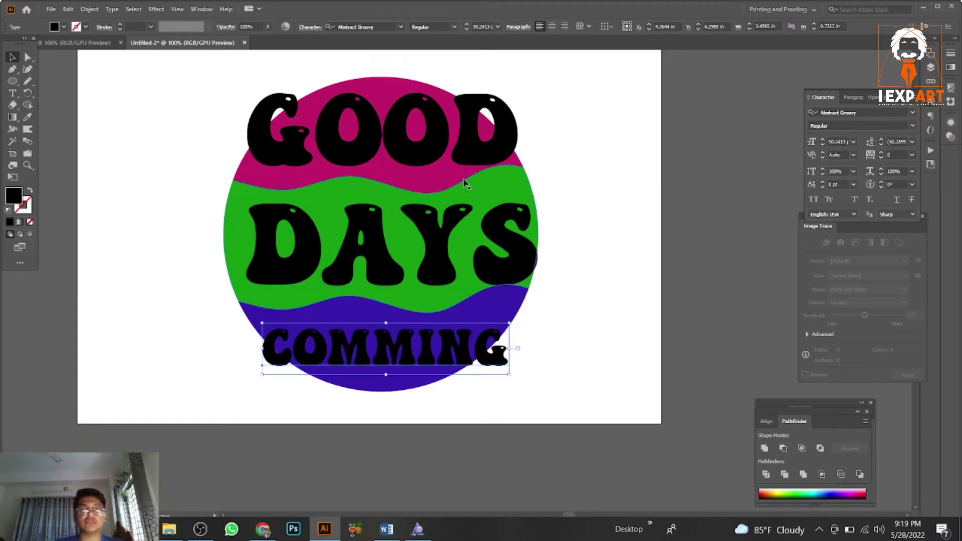
# Step: Convert the GOOD text to outlines
pyautogui.scroll(3, 466, 179)
pyautogui.click(466, 176)
pyautogui.moveTo(466, 175); pyautogui.dragTo(477, 186)
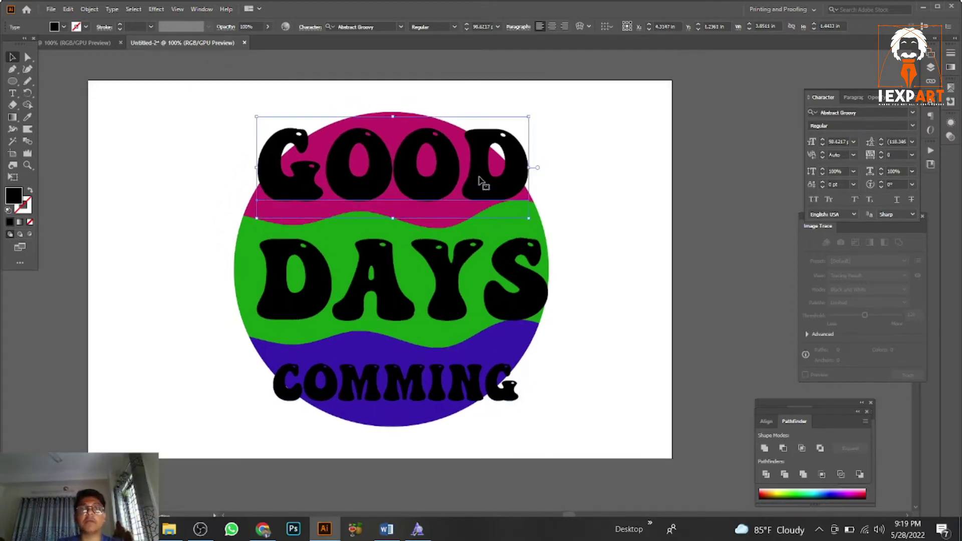
pyautogui.rightClick(479, 177)
pyautogui.click(548, 251)
pyautogui.hotkey('ctrl', '+')
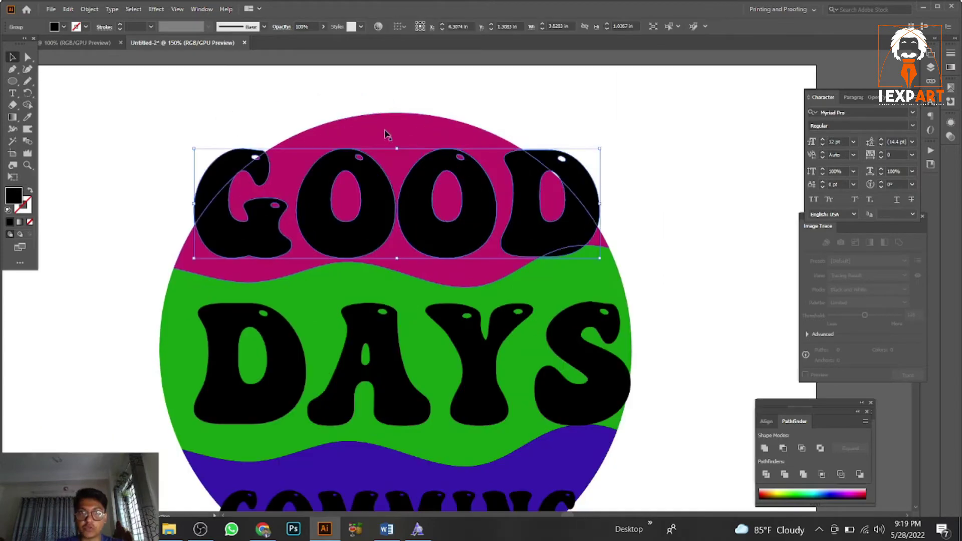
pyautogui.scroll(3, 396, 138)
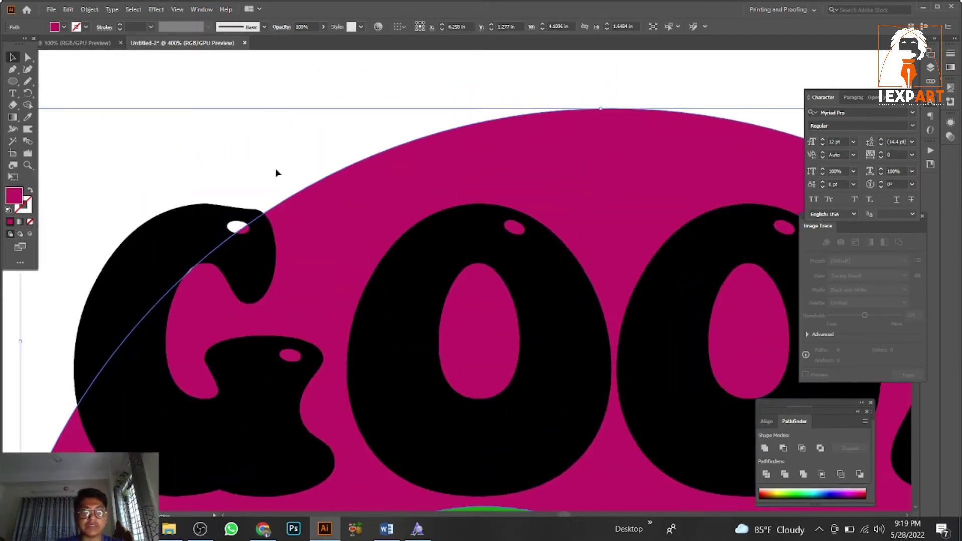
pyautogui.scroll(-2, 330, 177)
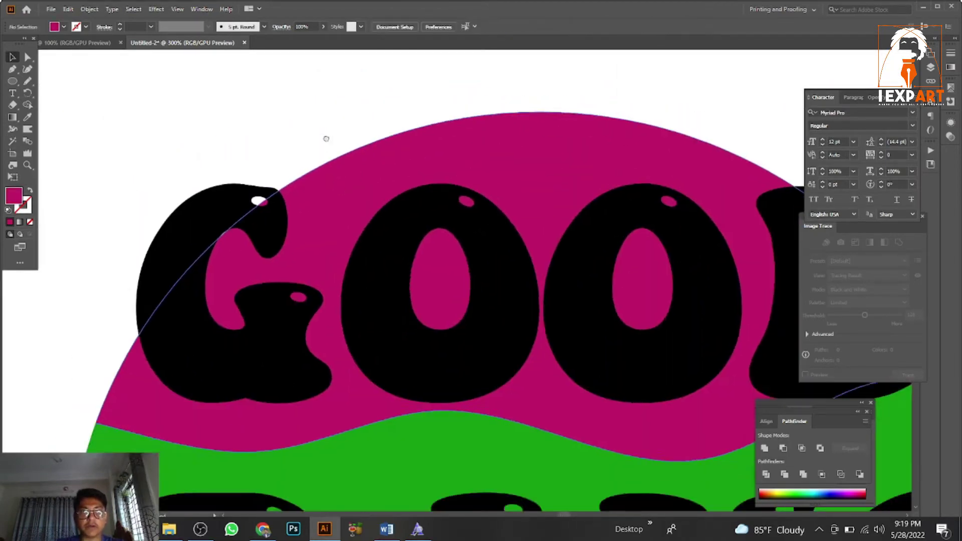
pyautogui.click(197, 172)
pyautogui.scroll(-3, 181, 168)
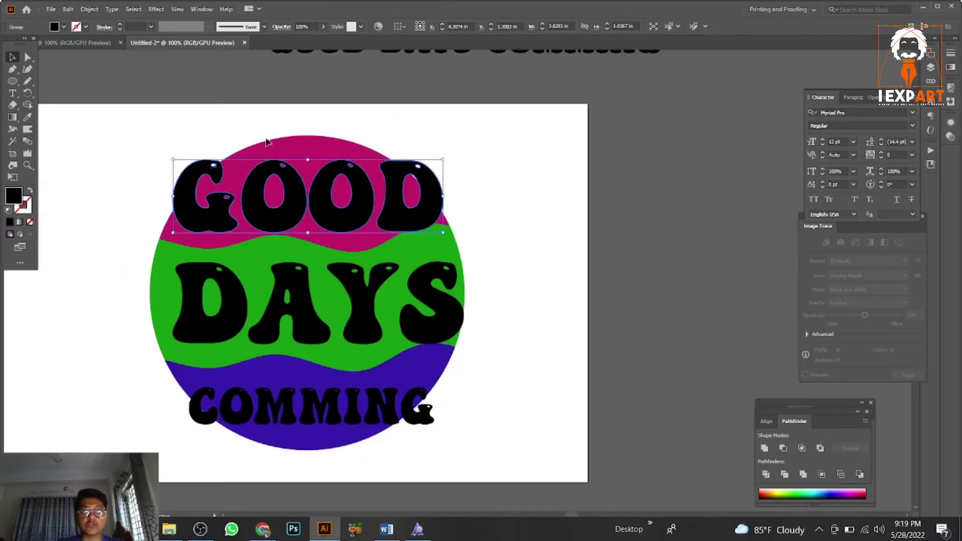
pyautogui.click(272, 129)
pyautogui.scroll(2, 271, 146)
pyautogui.click(265, 155)
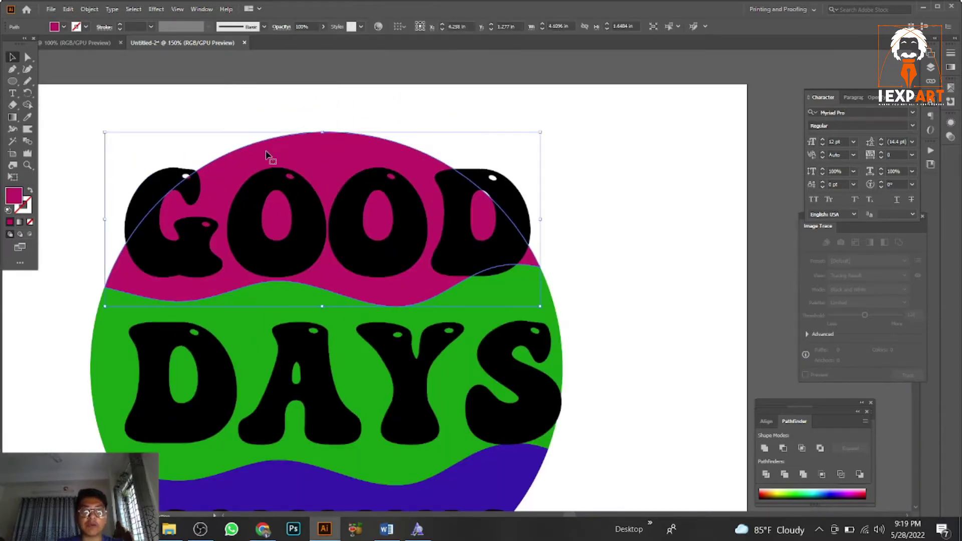
# Step: Try sending the GOOD outlines behind the magenta piece, and undo the change
pyautogui.click(516, 199)
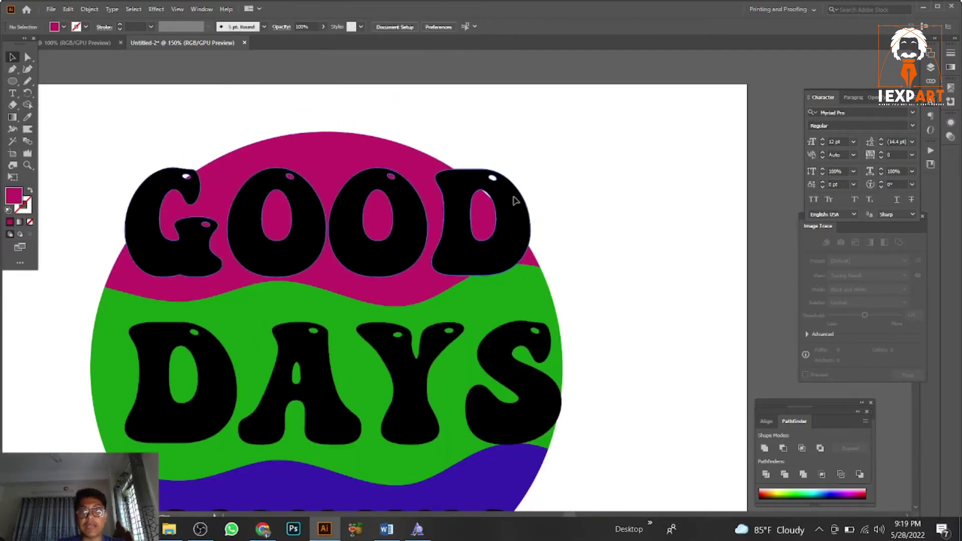
pyautogui.rightClick(514, 198)
pyautogui.moveTo(569, 333)
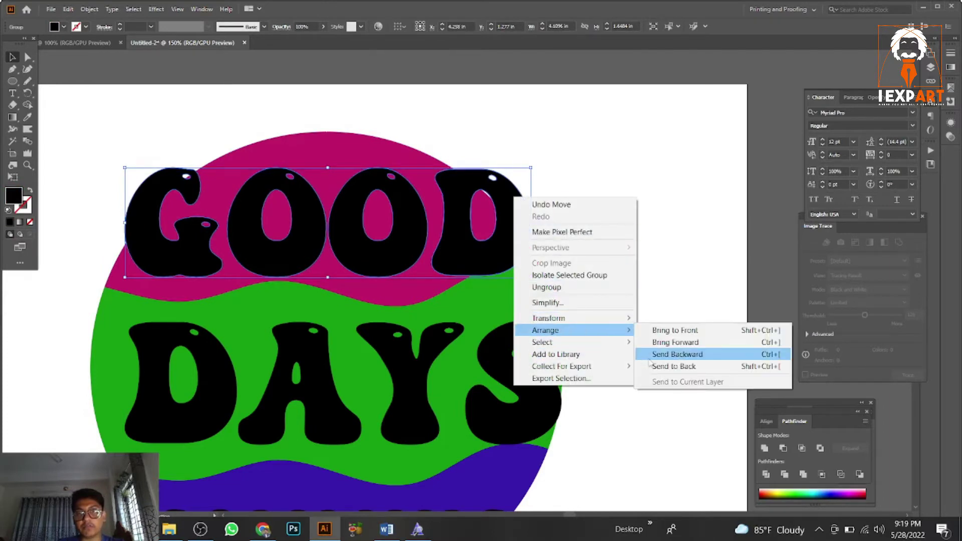
pyautogui.click(674, 367)
pyautogui.click(693, 299)
pyautogui.moveTo(399, 186); pyautogui.dragTo(426, 178)
pyautogui.hotkey('ctrl', 'z')
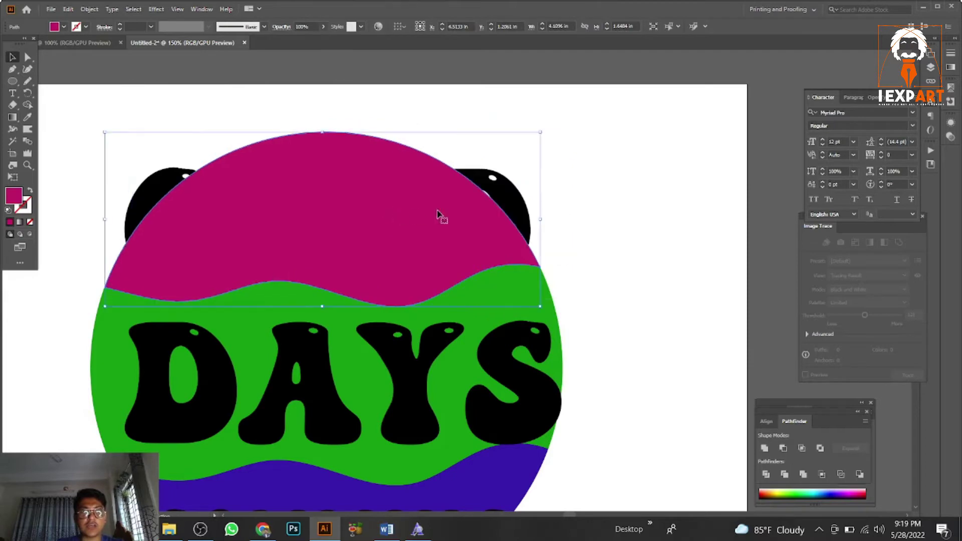
pyautogui.click(504, 189)
pyautogui.click(550, 188)
pyautogui.hotkey('ctrl', 'z')
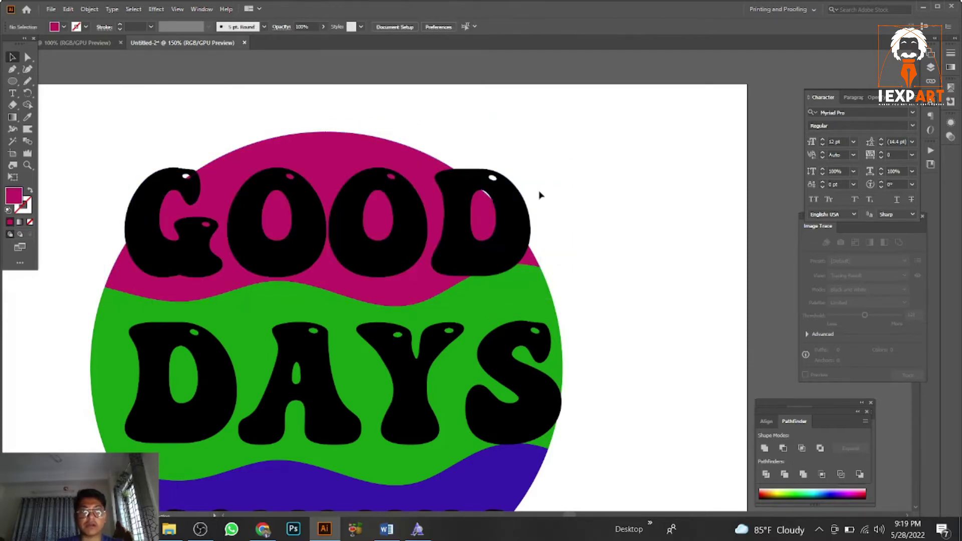
# Step: Send the GOOD outlines to the back, behind the magenta piece
pyautogui.click(495, 195)
pyautogui.rightClick(496, 195)
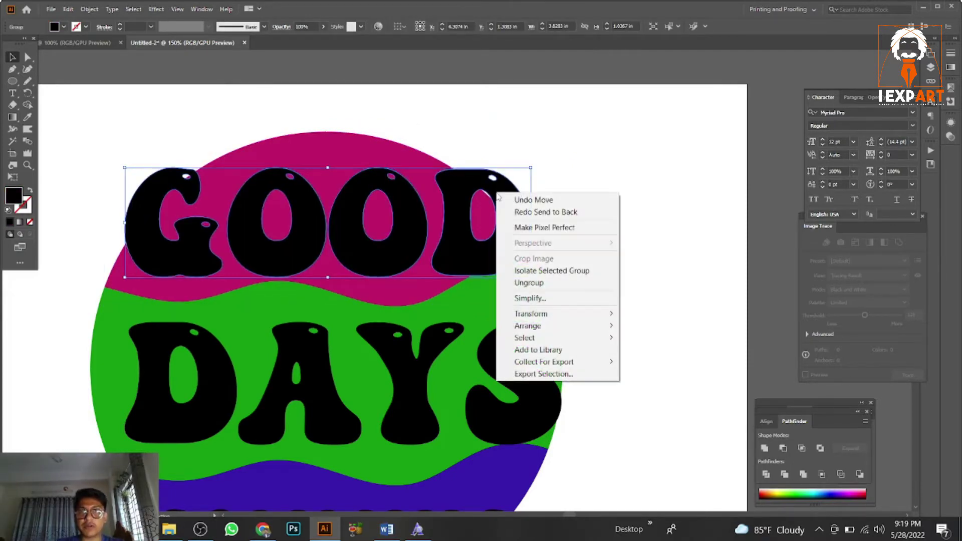
pyautogui.moveTo(535, 327)
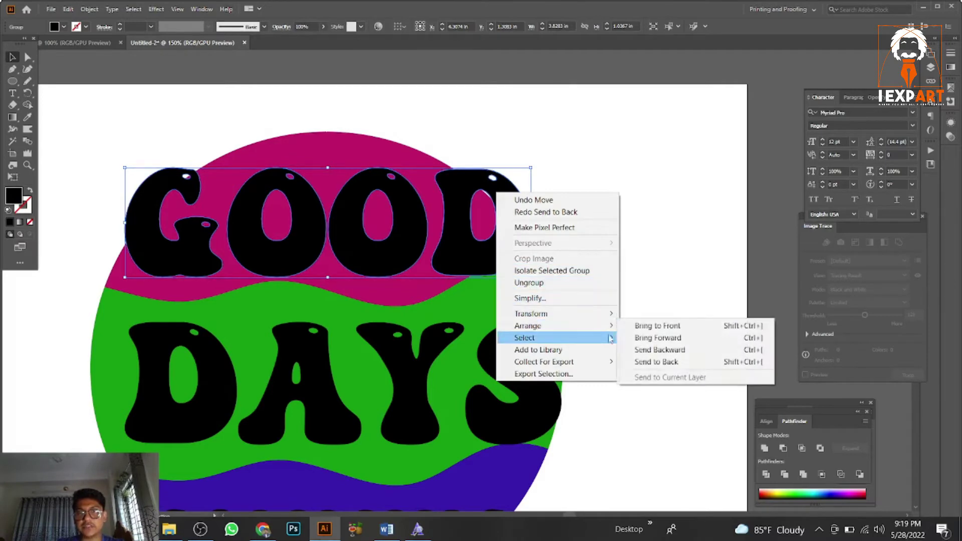
pyautogui.click(656, 361)
pyautogui.click(561, 214)
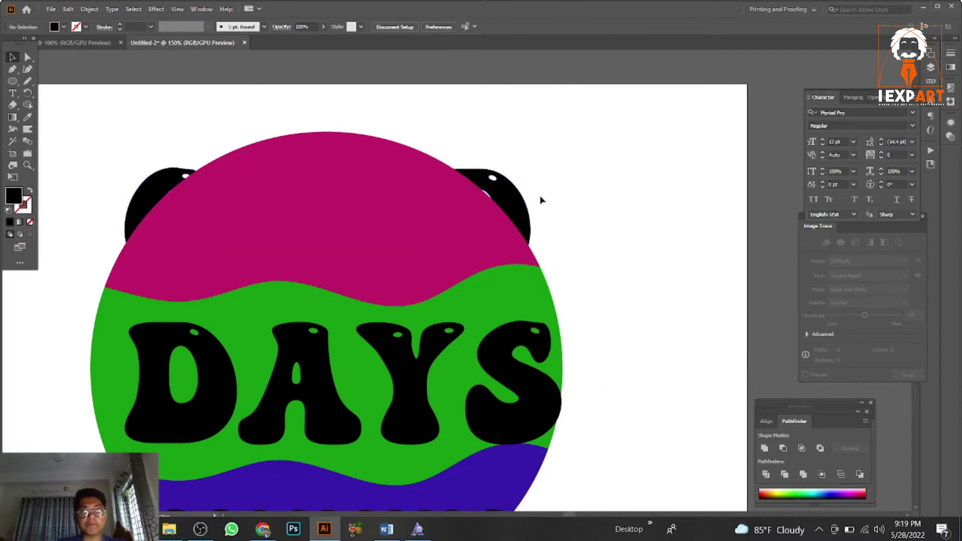
# Step: Warp the GOOD outlines into the magenta piece's shape using Envelope Distort with the top object
pyautogui.click(427, 216)
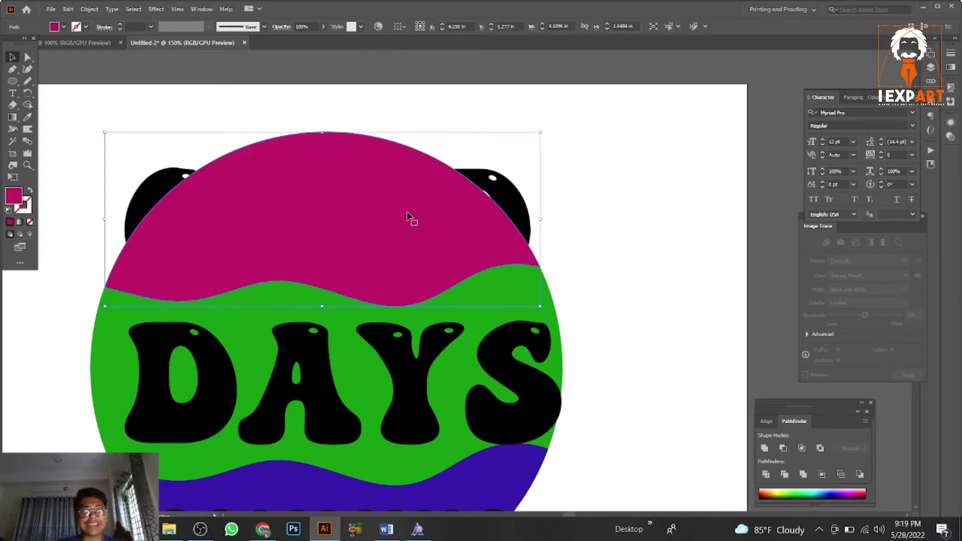
pyautogui.keyDown('shift'); pyautogui.click(454, 198); pyautogui.keyUp('shift')
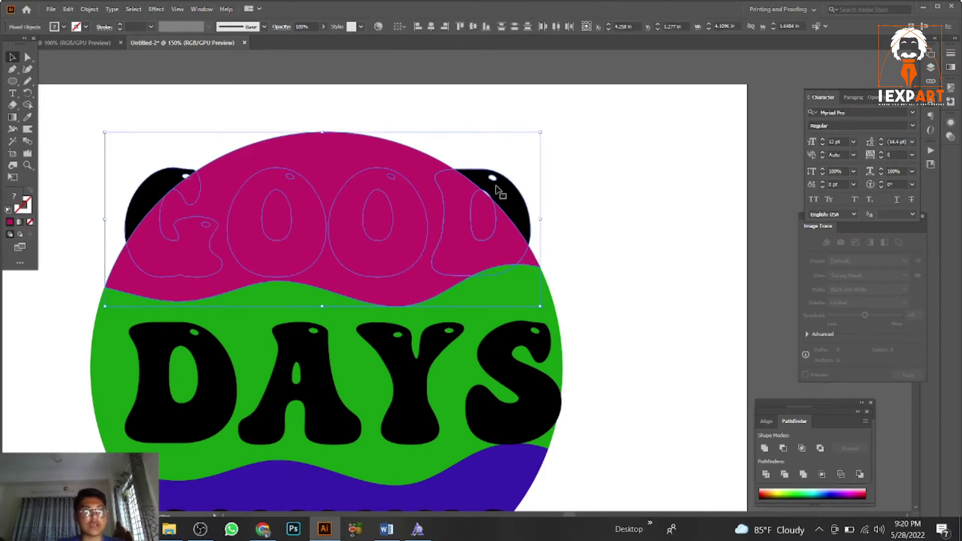
pyautogui.click(89, 9)
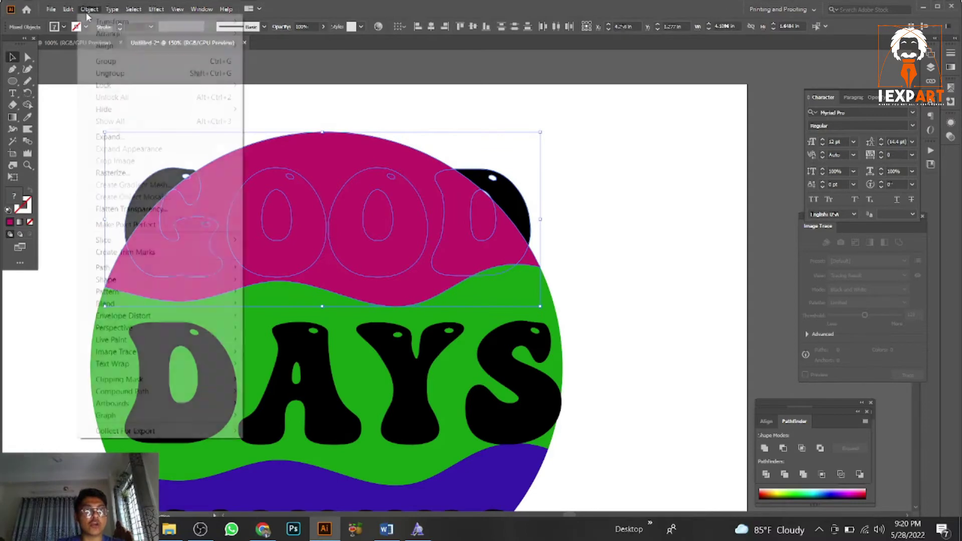
pyautogui.moveTo(146, 321)
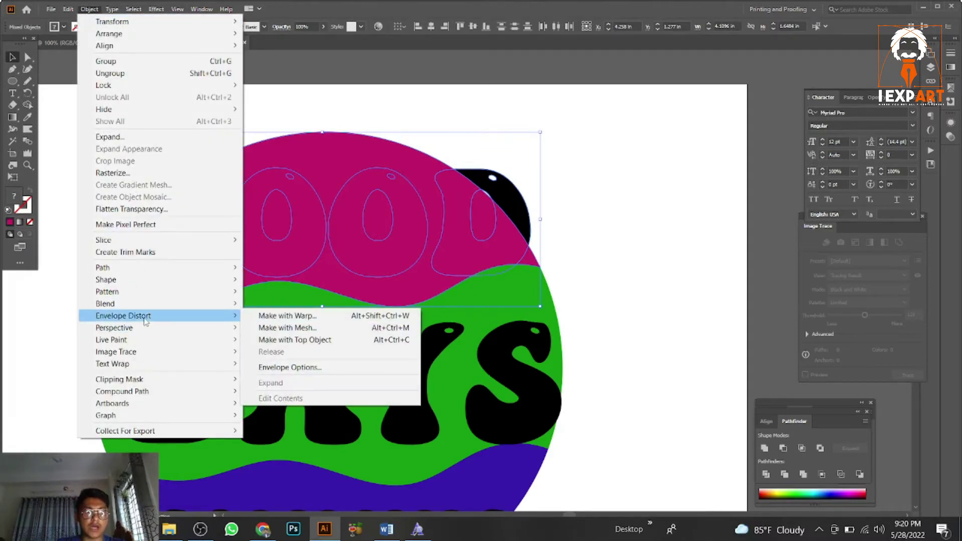
pyautogui.click(316, 341)
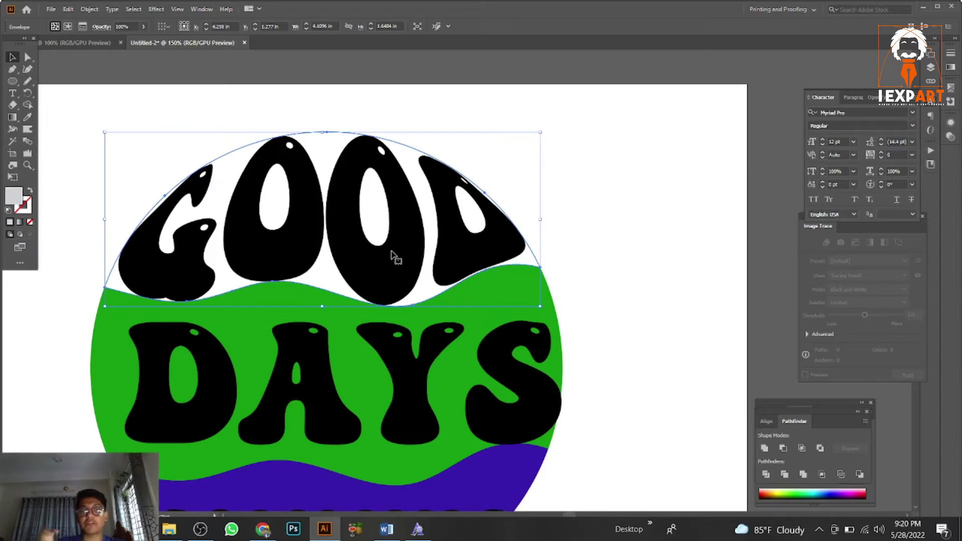
# Step: Convert the DAYS text to outlines and scale it to about 4.3 in wide within the green piece
pyautogui.scroll(-5, 476, 337)
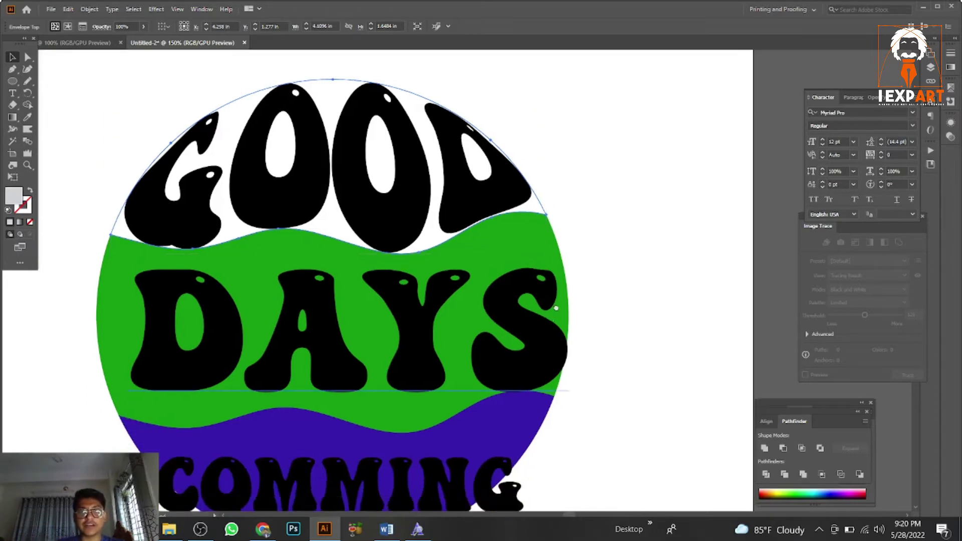
pyautogui.click(526, 283)
pyautogui.rightClick(527, 282)
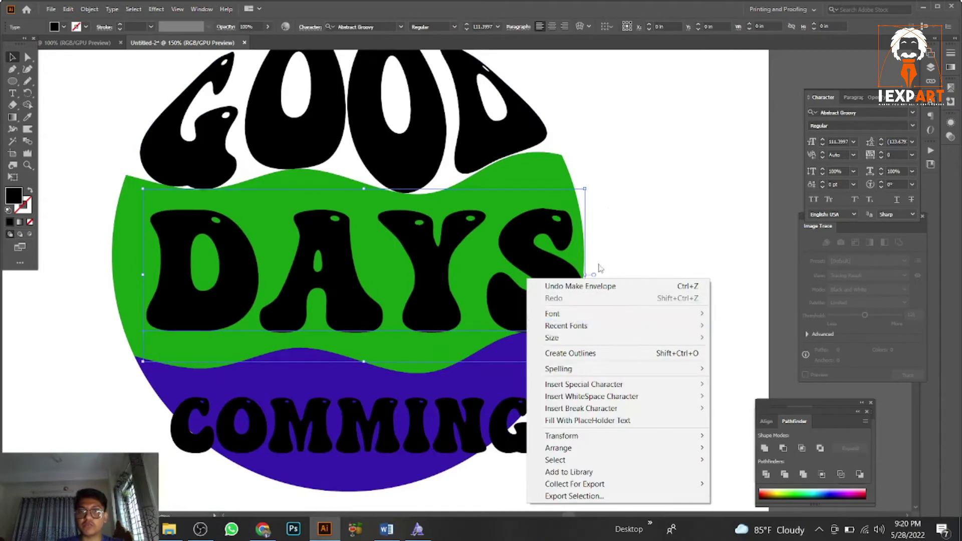
pyautogui.click(544, 273)
pyautogui.rightClick(538, 273)
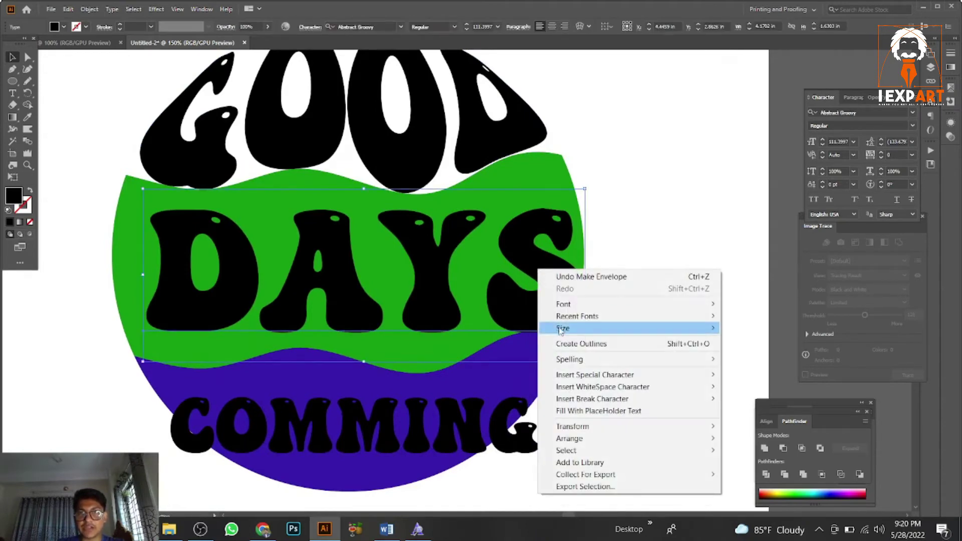
pyautogui.click(570, 342)
pyautogui.moveTo(620, 309); pyautogui.dragTo(637, 273)
pyautogui.click(659, 277)
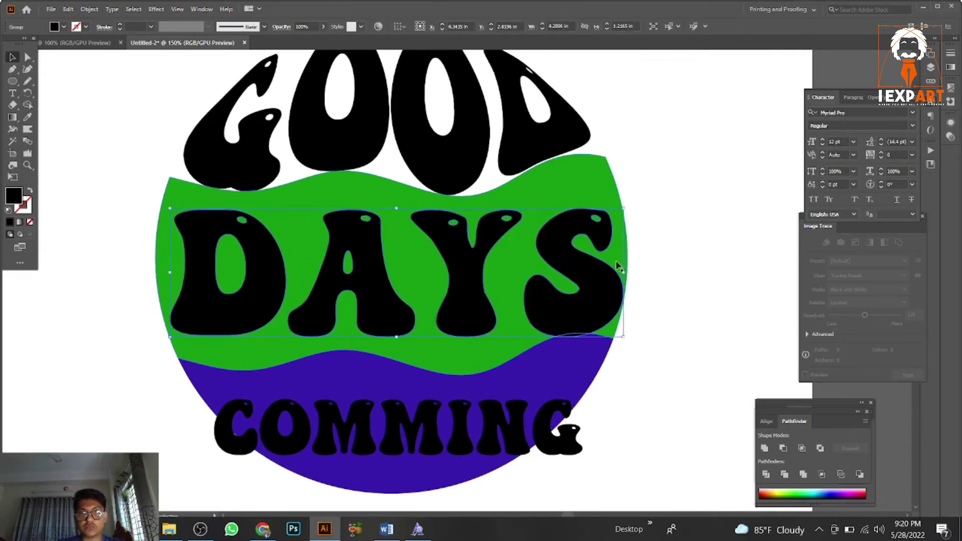
# Step: Send the DAYS outlines behind the green piece and enlarge them to about 4.42 in wide
pyautogui.click(589, 178)
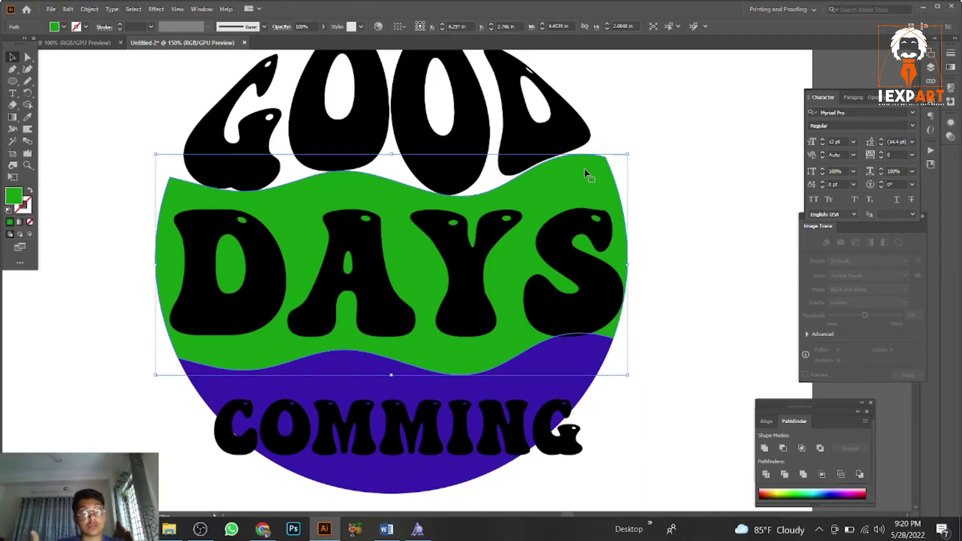
pyautogui.click(678, 281)
pyautogui.click(600, 283)
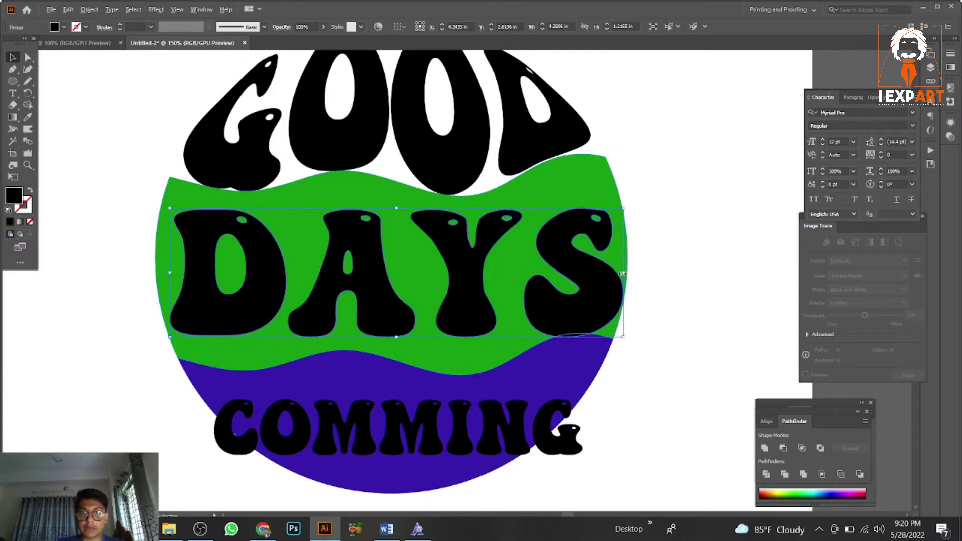
pyautogui.rightClick(624, 275)
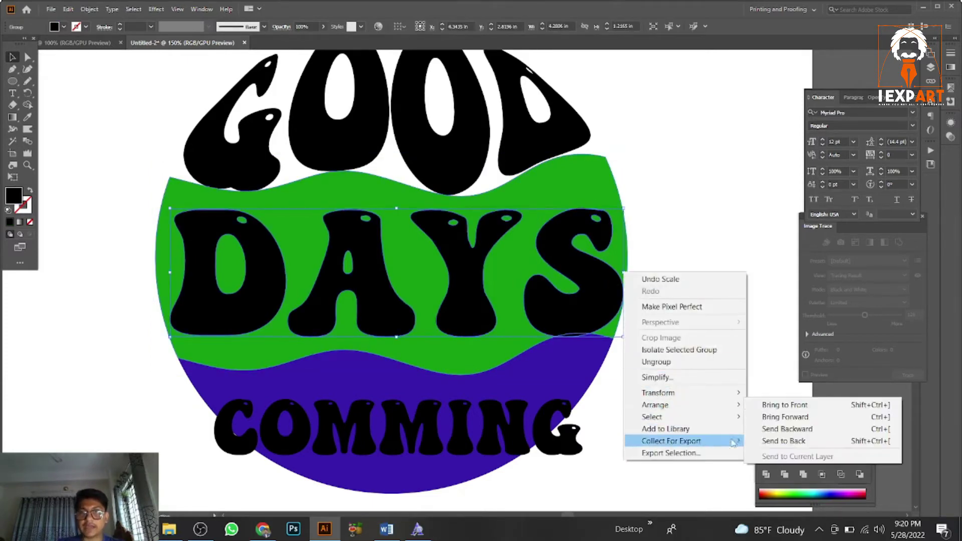
pyautogui.moveTo(681, 405)
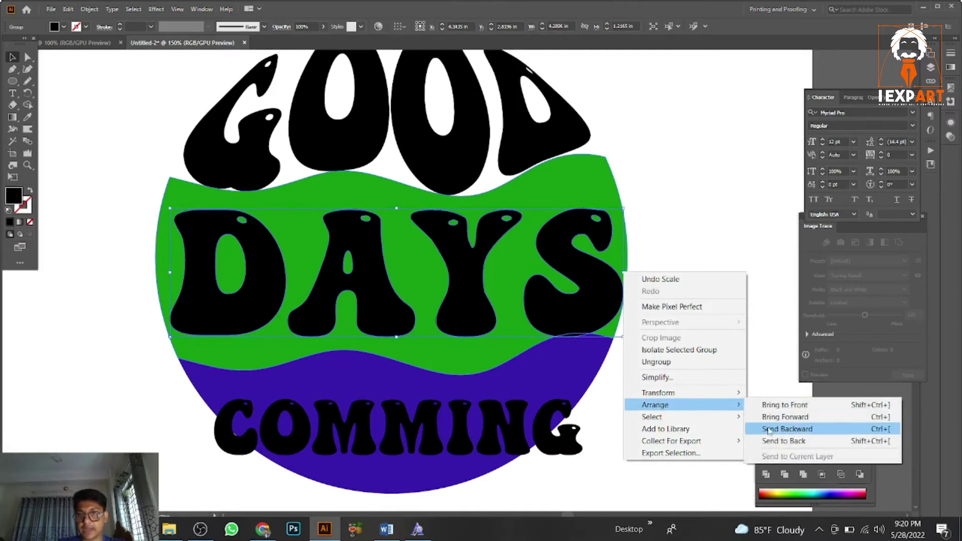
pyautogui.click(775, 443)
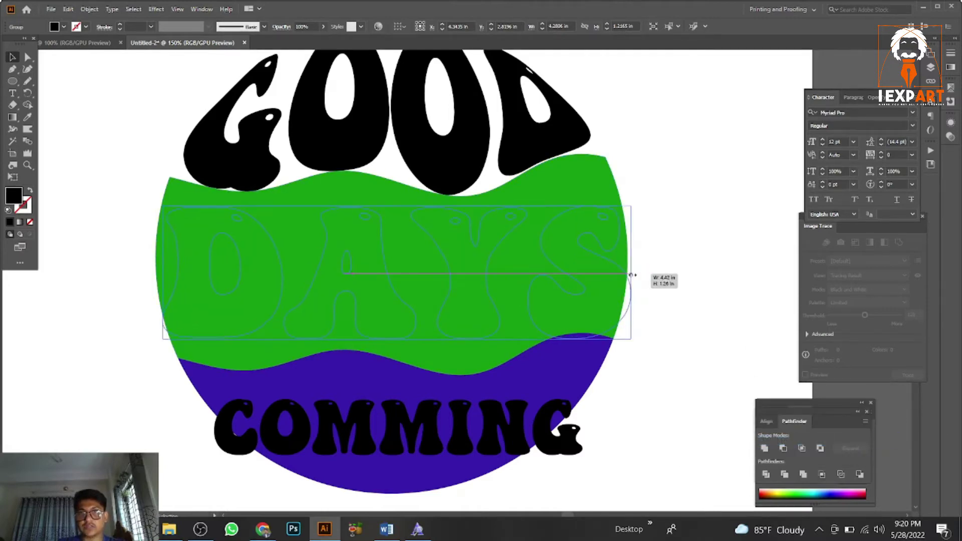
# Step: Warp the DAYS outlines into the green piece's shape using Envelope Distort with the top object
pyautogui.keyDown('shift'); pyautogui.click(589, 174); pyautogui.keyUp('shift')
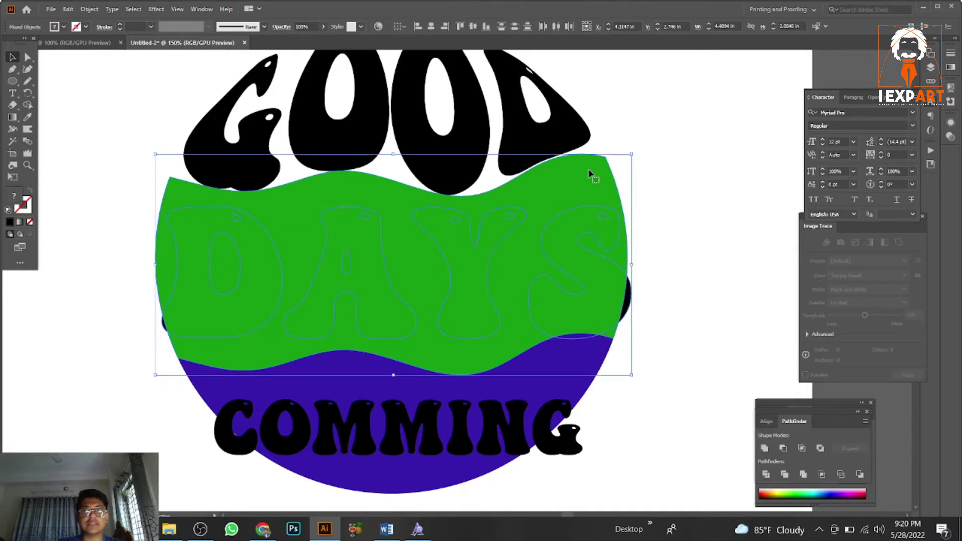
pyautogui.click(90, 9)
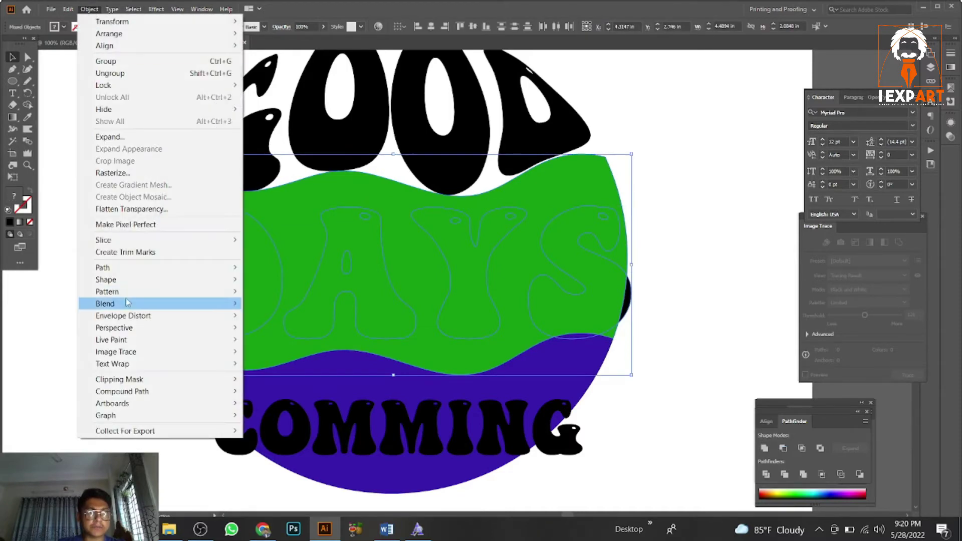
pyautogui.moveTo(127, 317)
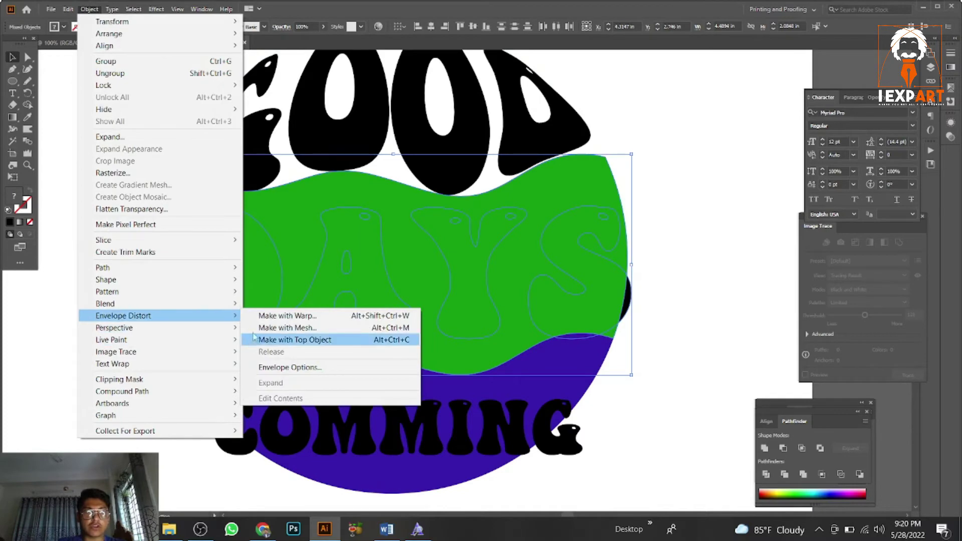
pyautogui.click(298, 340)
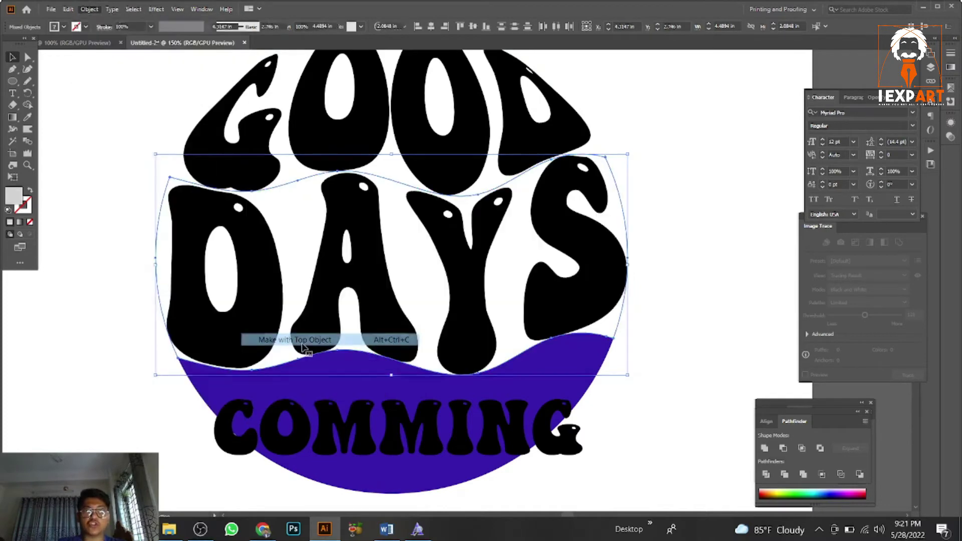
pyautogui.scroll(-2, 455, 354)
pyautogui.scroll(-1, 551, 318)
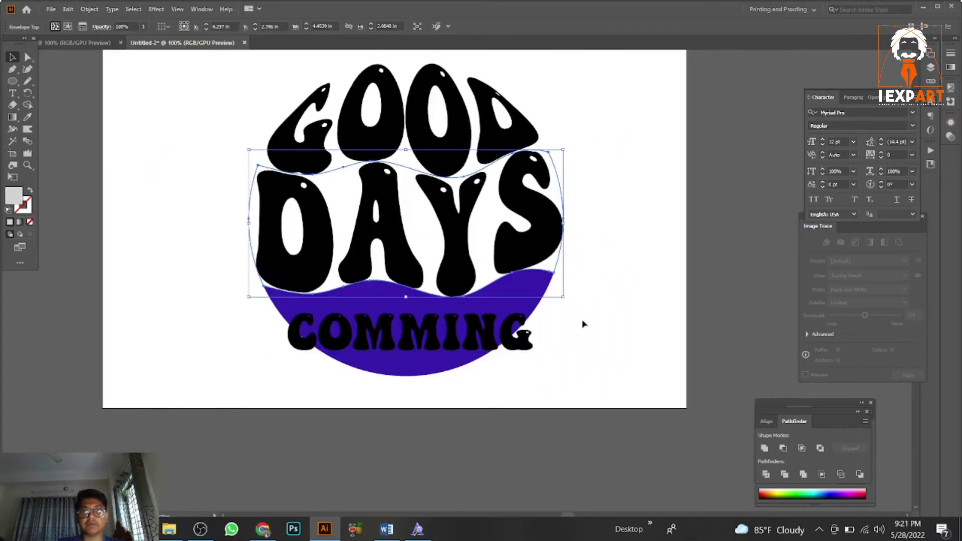
# Step: Convert the COMMING text to outlines
pyautogui.scroll(2, 445, 343)
pyautogui.click(445, 344)
pyautogui.rightClick(443, 337)
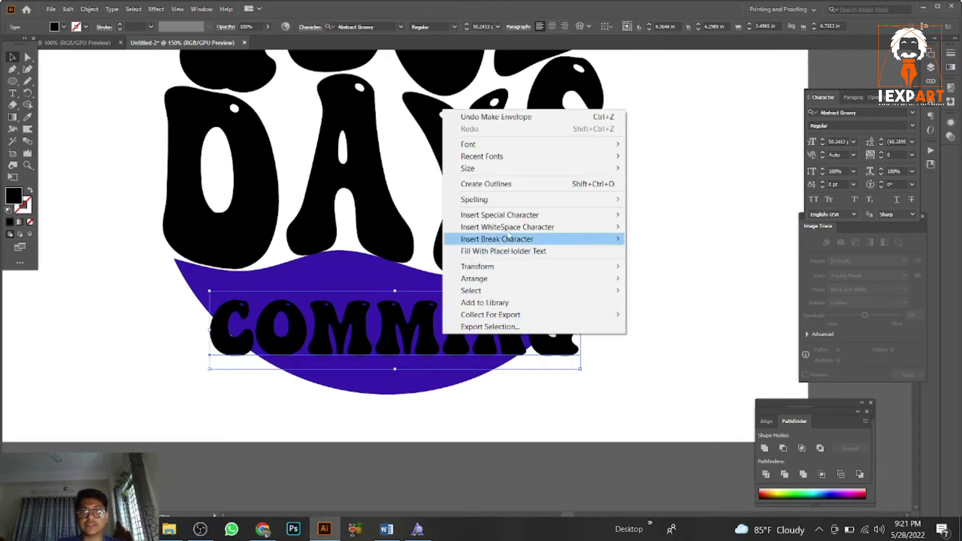
pyautogui.click(510, 185)
pyautogui.click(610, 280)
# Step: Send the COMMING outlines to the back, behind the blue piece
pyautogui.click(552, 314)
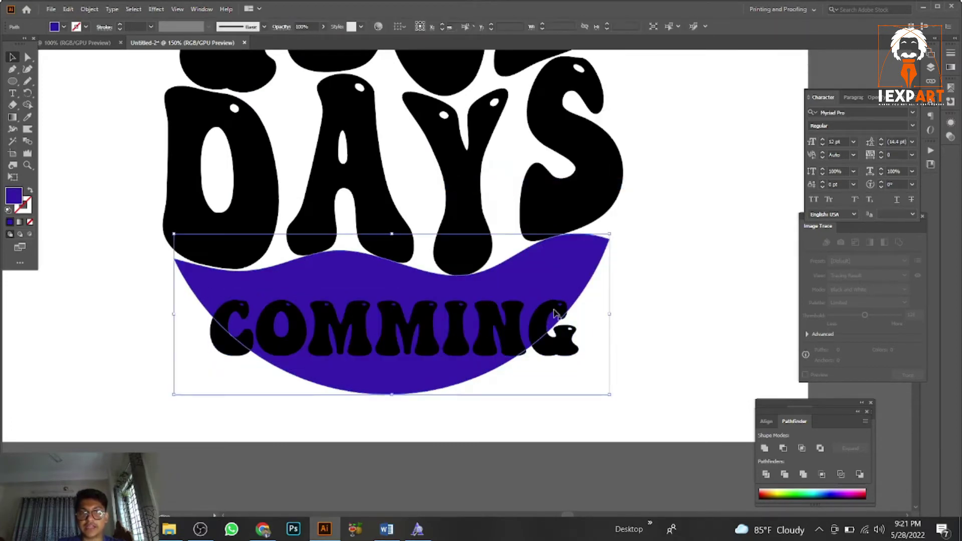
pyautogui.click(562, 325)
pyautogui.click(563, 347)
pyautogui.rightClick(562, 350)
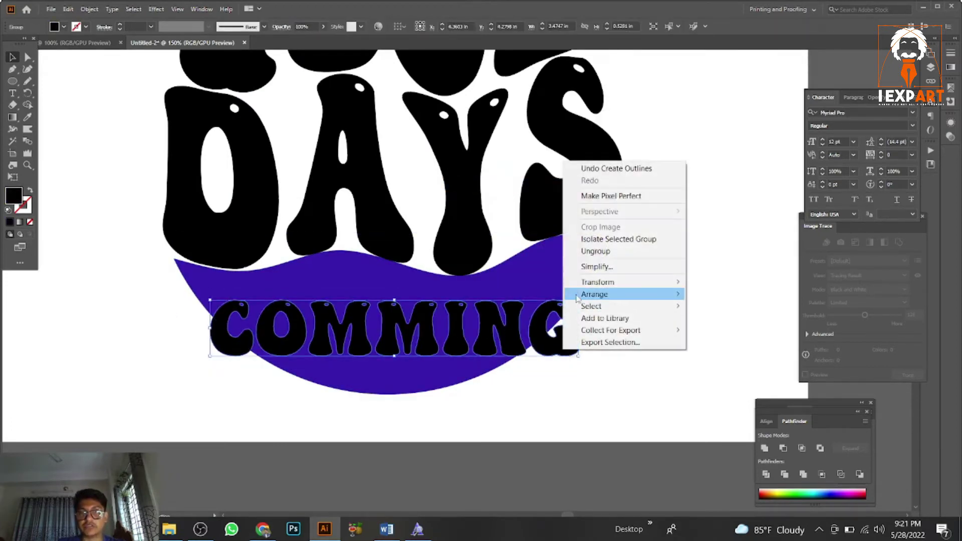
pyautogui.click(752, 330)
pyautogui.click(578, 319)
# Step: Warp the COMMING outlines into the blue piece's shape using Envelope Distort with the top object
pyautogui.click(558, 312)
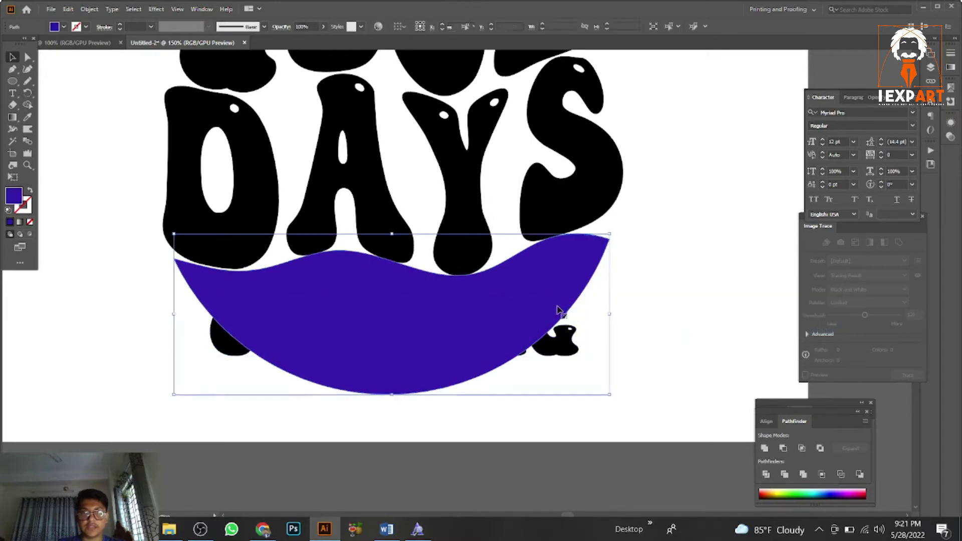
pyautogui.keyDown('shift'); pyautogui.click(565, 343); pyautogui.keyUp('shift')
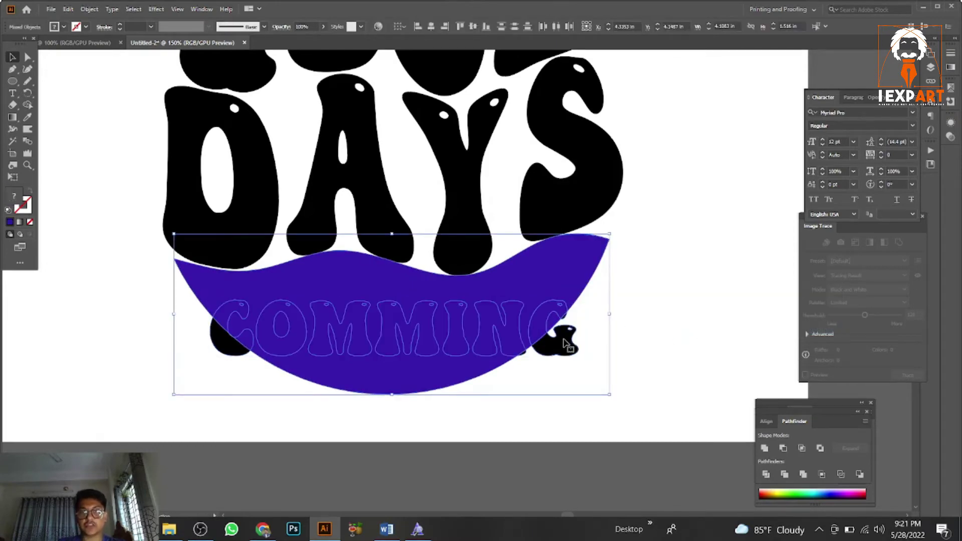
pyautogui.click(86, 9)
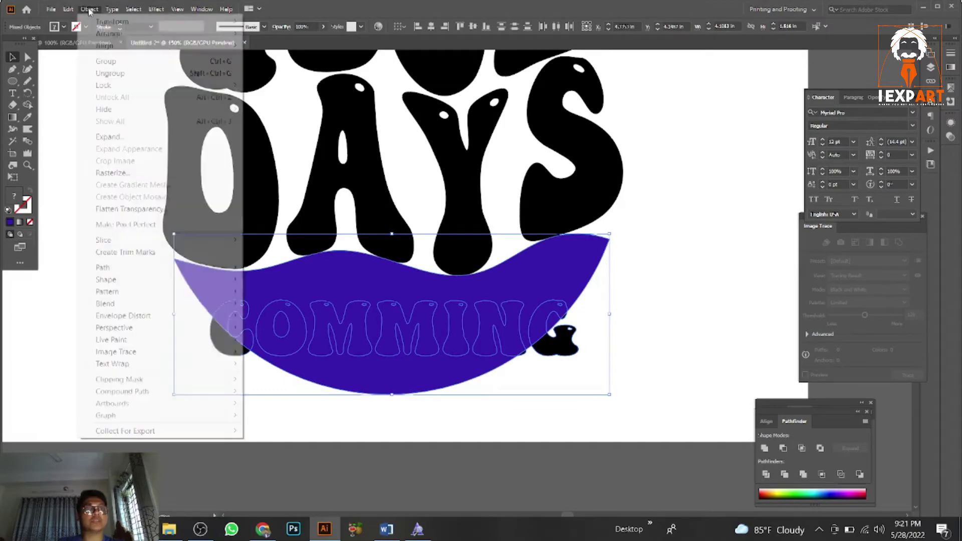
pyautogui.moveTo(184, 320)
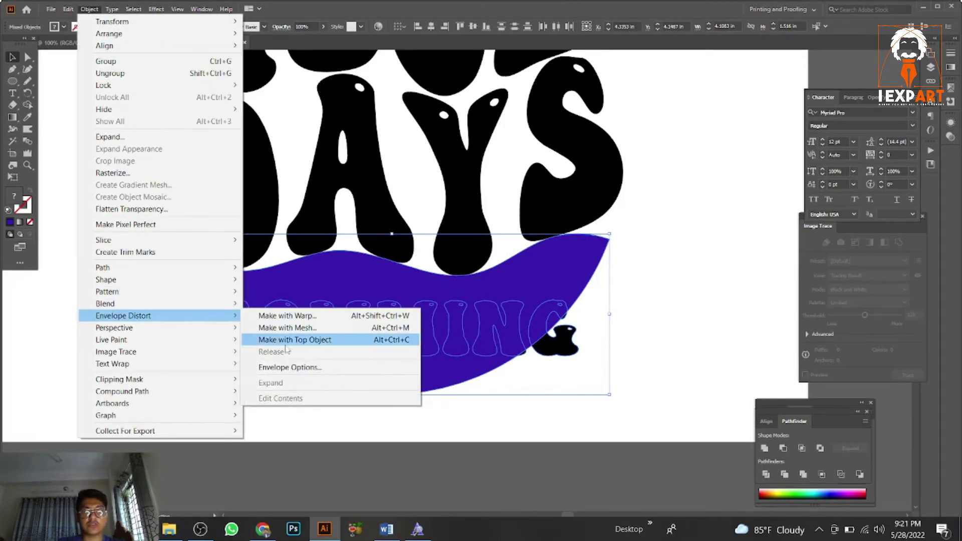
pyautogui.click(309, 340)
pyautogui.scroll(-3, 422, 241)
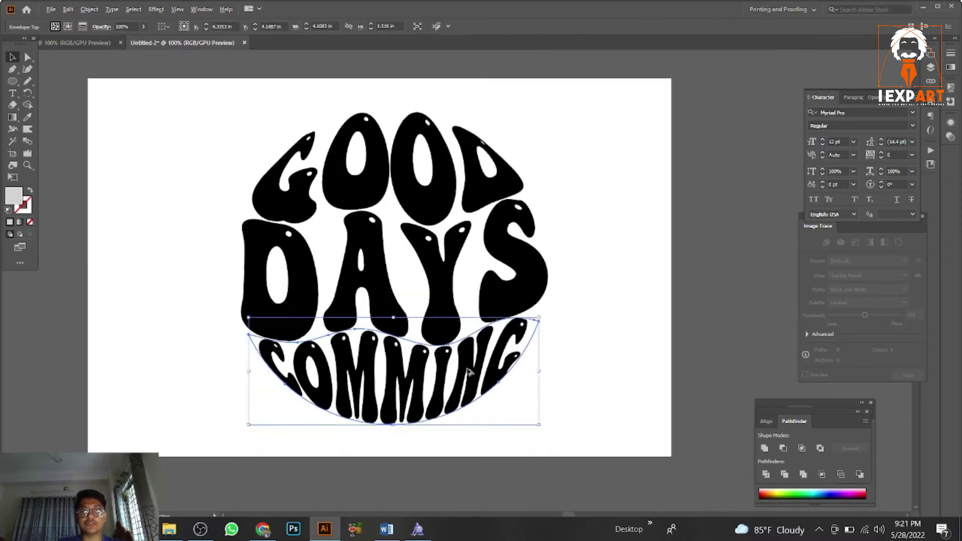
# Step: Expand the three envelope-distorted words GOOD, DAYS and COMMING into editable shapes
pyautogui.moveTo(424, 232); pyautogui.dragTo(535, 231)
pyautogui.click(573, 175)
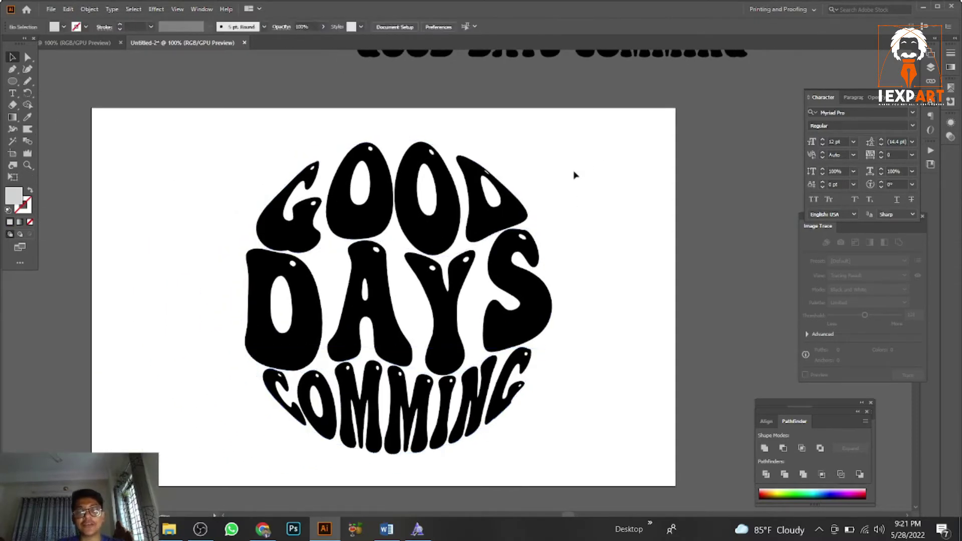
pyautogui.click(342, 299)
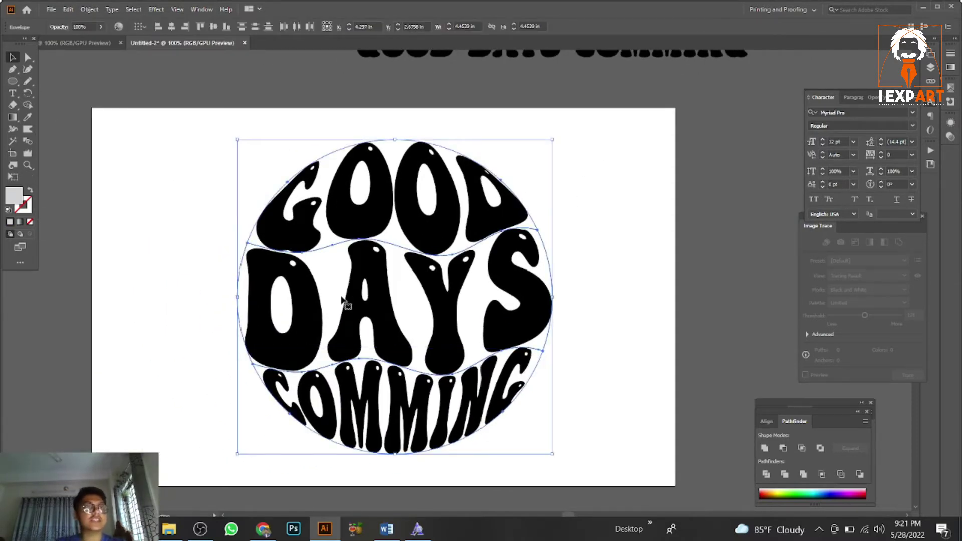
pyautogui.click(90, 9)
pyautogui.click(157, 139)
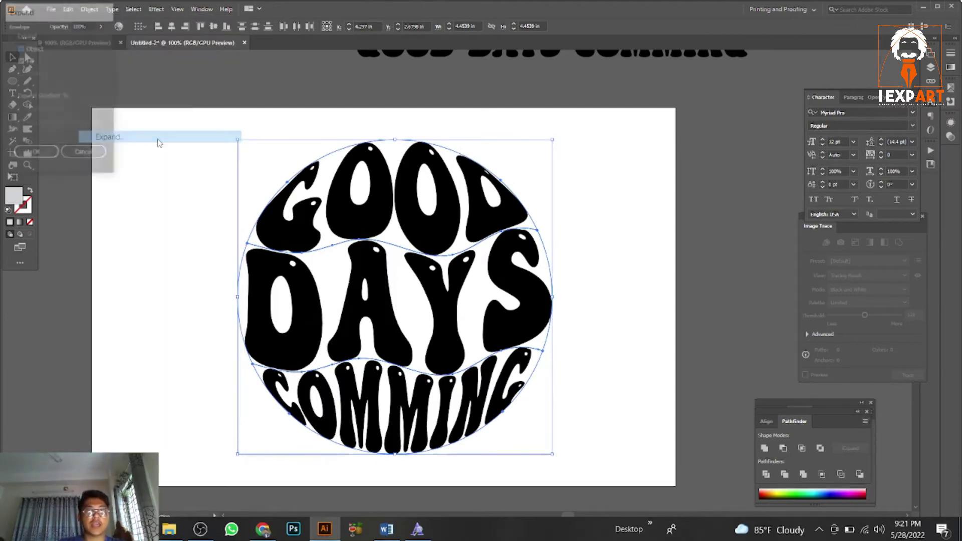
pyautogui.click(37, 155)
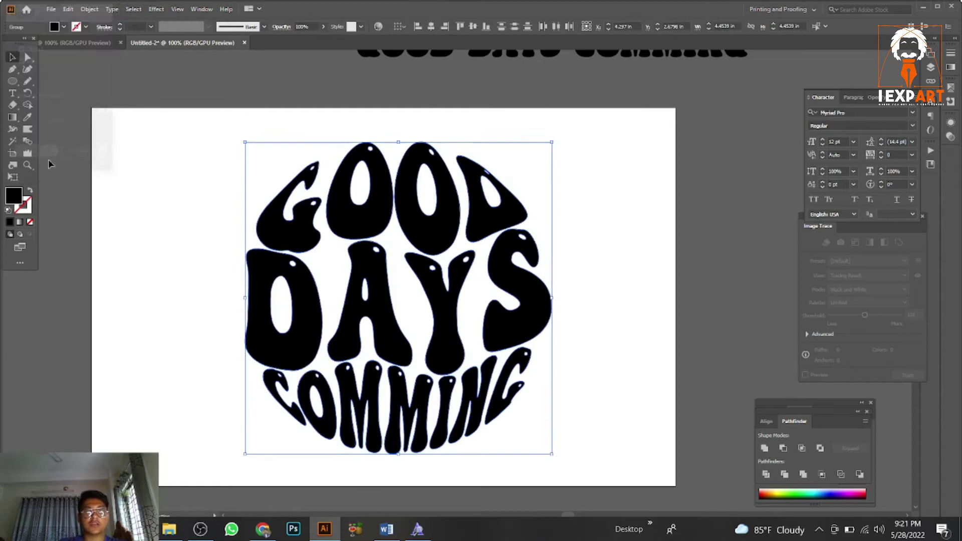
pyautogui.click(614, 257)
pyautogui.moveTo(569, 276); pyautogui.dragTo(515, 305)
pyautogui.scroll(-2, 515, 306)
pyautogui.moveTo(515, 195); pyautogui.dragTo(285, 287)
pyautogui.scroll(1, 493, 308)
pyautogui.scroll(-3, 516, 216)
pyautogui.click(520, 193)
pyautogui.scroll(2, 449, 216)
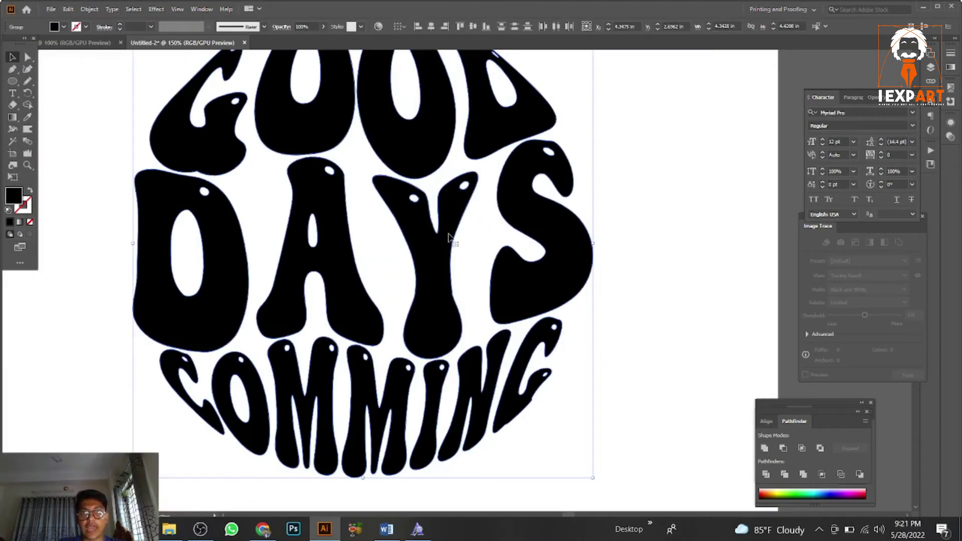
pyautogui.hotkey('ctrl', '-')
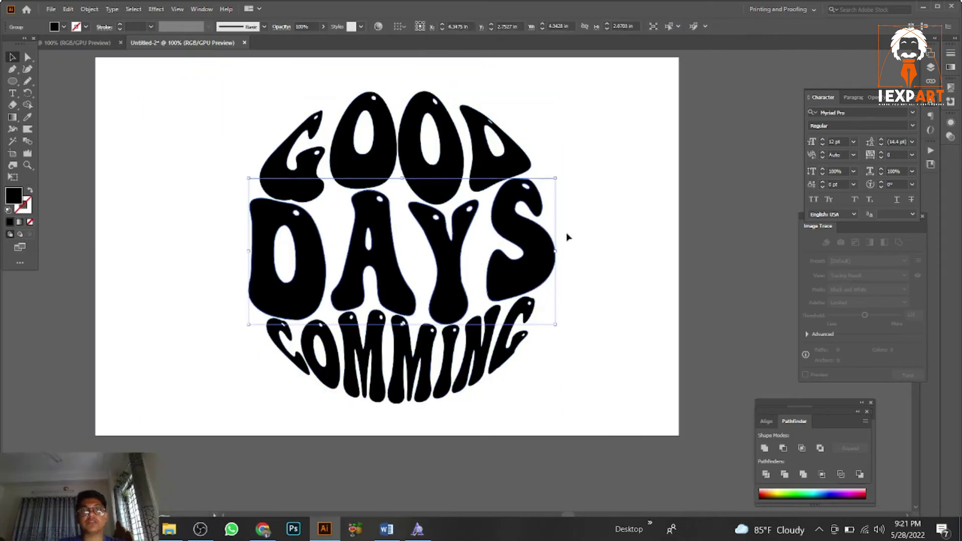
# Step: Group the expanded GOOD, DAYS and COMMING lettering into one object
pyautogui.click(574, 170)
pyautogui.moveTo(575, 139); pyautogui.dragTo(256, 389)
pyautogui.rightClick(430, 196)
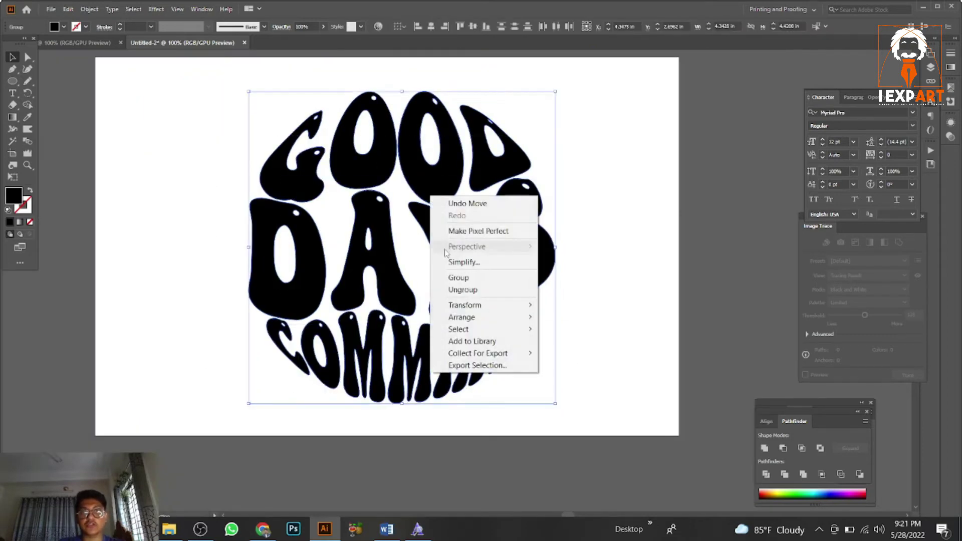
pyautogui.click(473, 278)
# Step: Place a duplicate of the grouped circular lettering outside the artboard, to the left of the original
pyautogui.moveTo(511, 258); pyautogui.dragTo(695, 273)
pyautogui.hotkey('ctrl', 'z')
pyautogui.click(683, 270)
pyautogui.scroll(-2, 682, 269)
pyautogui.moveTo(637, 263); pyautogui.dragTo(376, 269)
pyautogui.scroll(1, 422, 270)
pyautogui.moveTo(464, 266); pyautogui.dragTo(439, 265)
pyautogui.scroll(2, 502, 260)
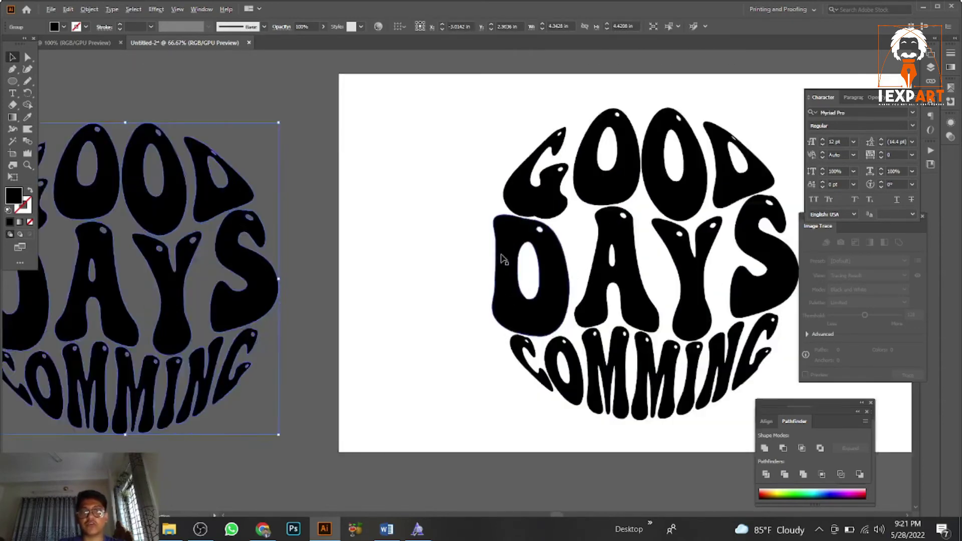
# Step: Duplicate the lettering on the artboard in place and scale the copy about its center to about 2.28 in wide
pyautogui.moveTo(523, 253); pyautogui.dragTo(260, 240)
pyautogui.click(316, 251)
pyautogui.scroll(-1, 547, 253)
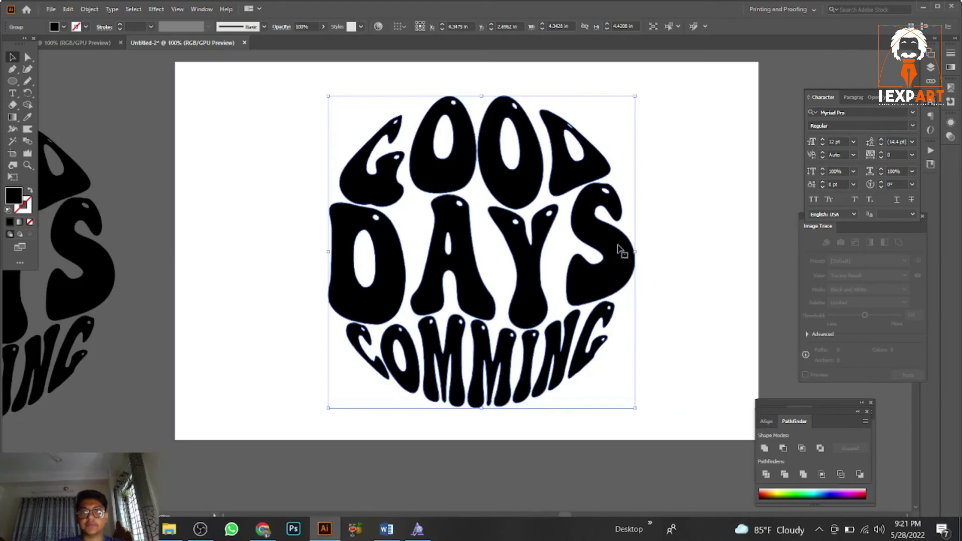
pyautogui.press('a')
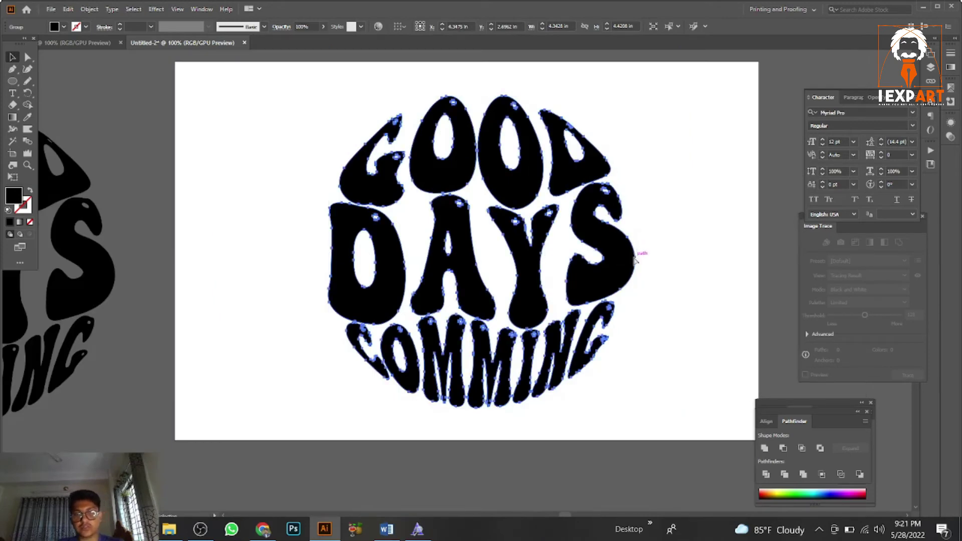
pyautogui.press('v')
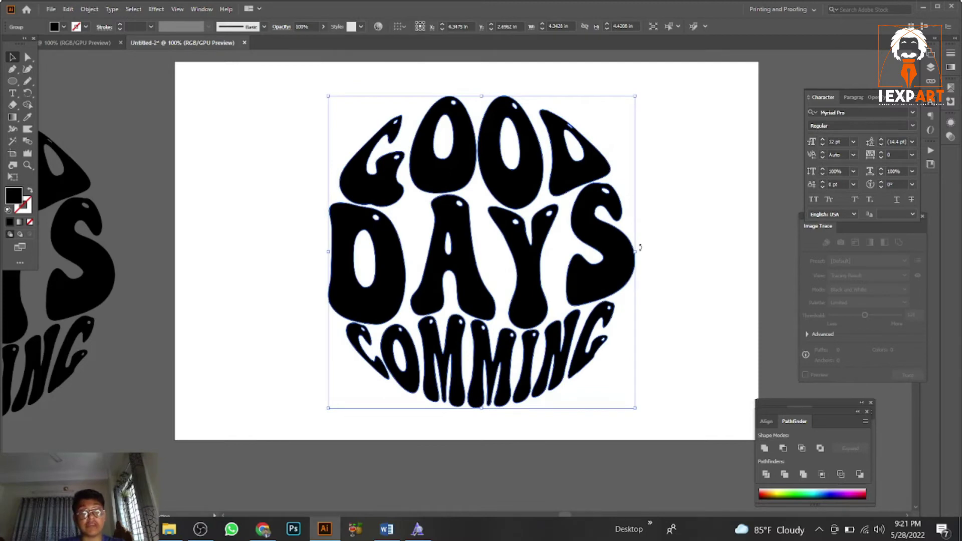
pyautogui.scroll(1, 640, 248)
pyautogui.moveTo(639, 247); pyautogui.dragTo(526, 240)
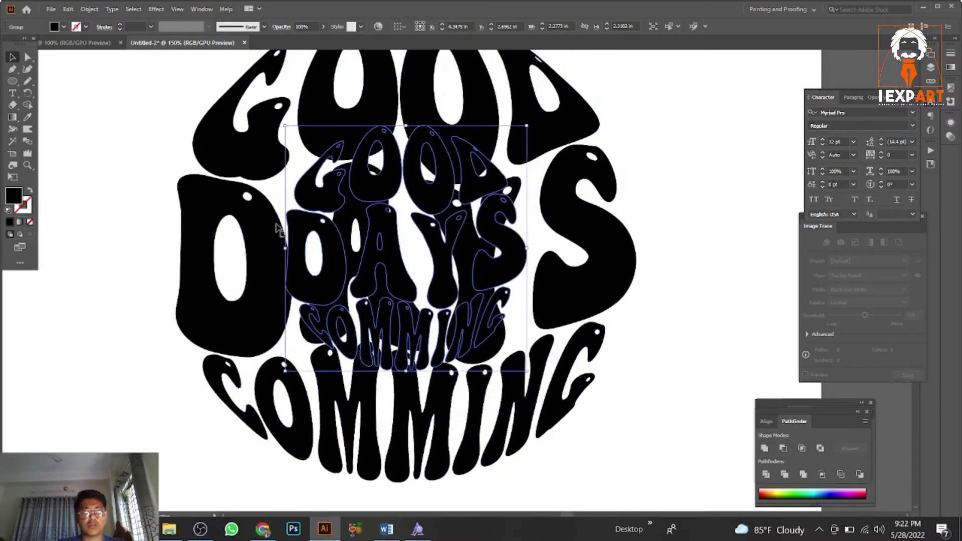
# Step: Fill the small lettering copy with a bright red at hue 4°
pyautogui.doubleClick(12, 195)
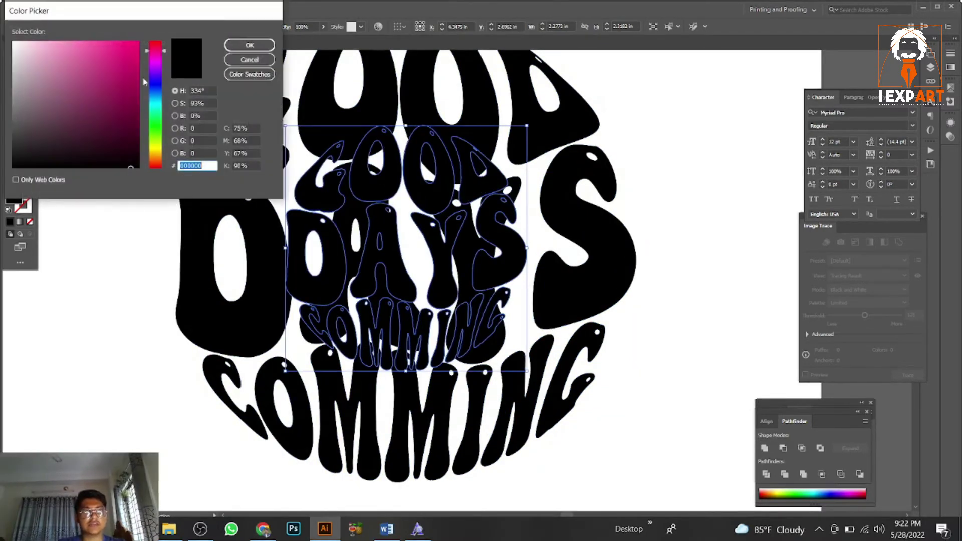
pyautogui.click(156, 167)
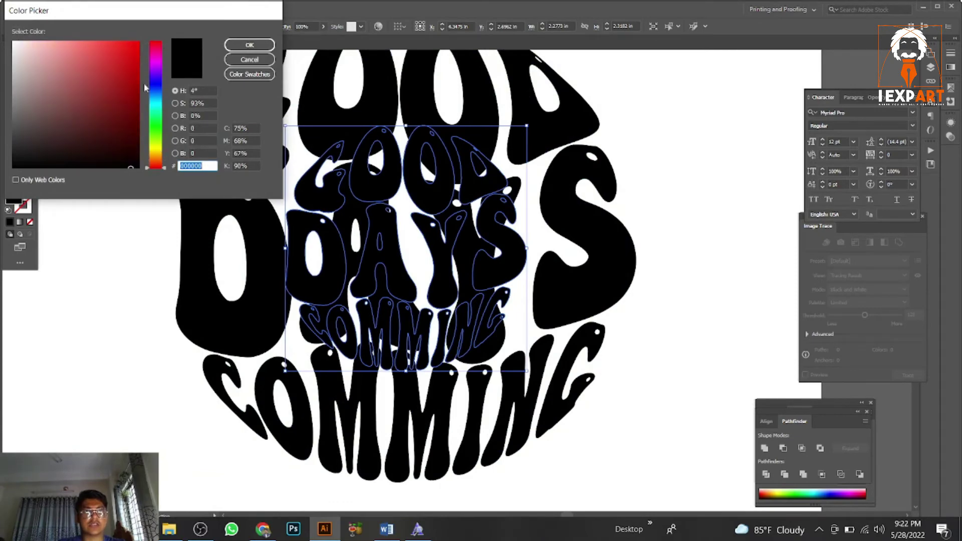
pyautogui.click(132, 46)
pyautogui.click(249, 44)
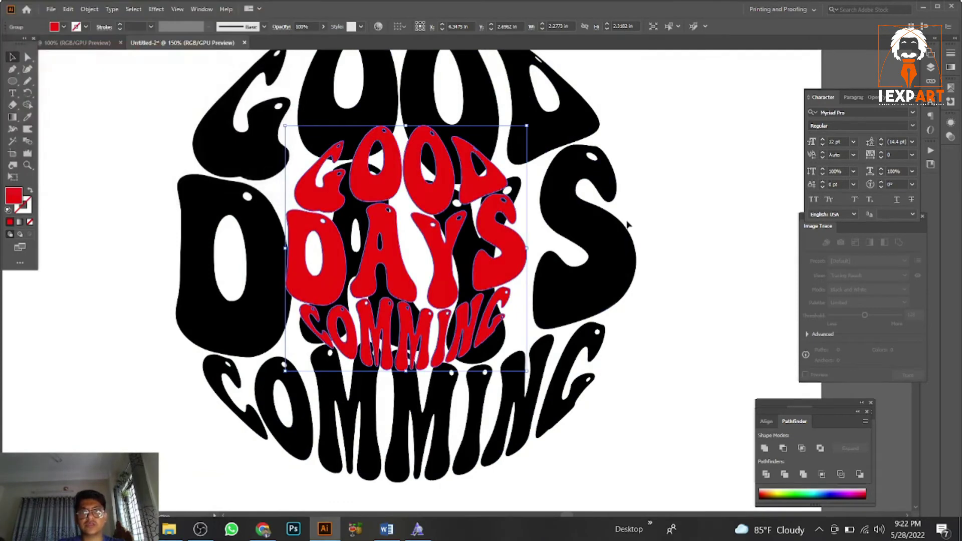
# Step: Send the small red lettering to the back, behind the large black lettering
pyautogui.rightClick(615, 210)
pyautogui.click(816, 365)
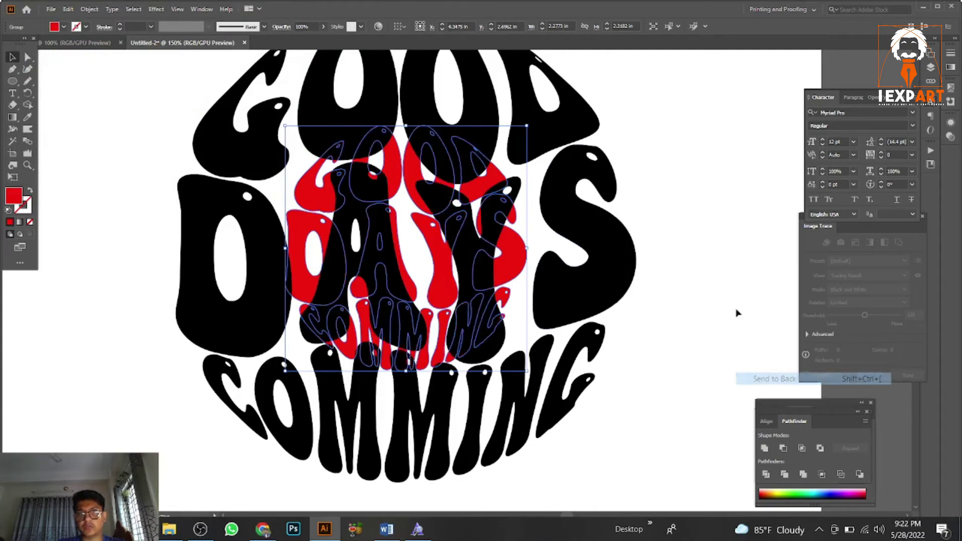
pyautogui.click(644, 326)
# Step: Fill the large black GOOD DAYS COMMING lettering with a bright orange at hue 32°
pyautogui.scroll(1, 644, 326)
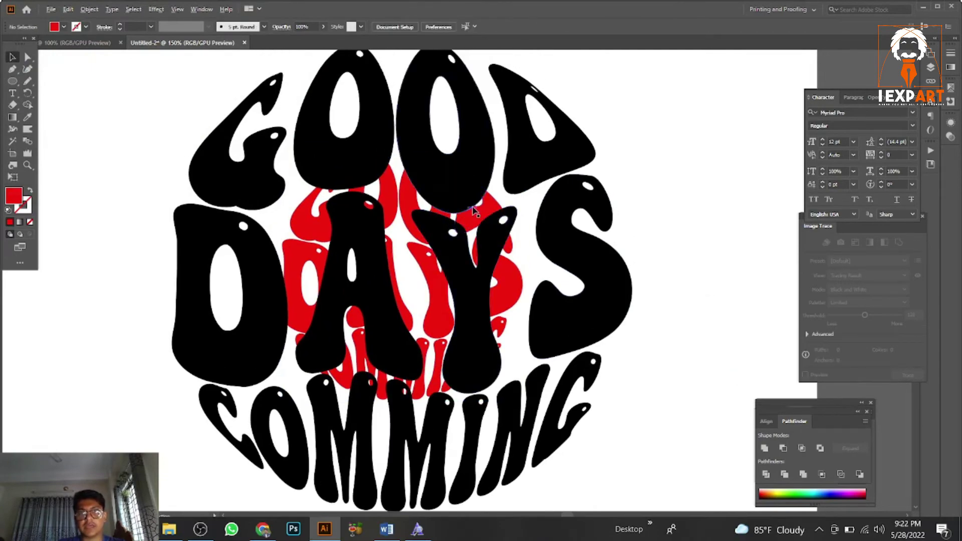
pyautogui.scroll(3, 460, 217)
pyautogui.click(458, 249)
pyautogui.scroll(-2, 460, 247)
pyautogui.scroll(-1, 460, 245)
pyautogui.click(584, 258)
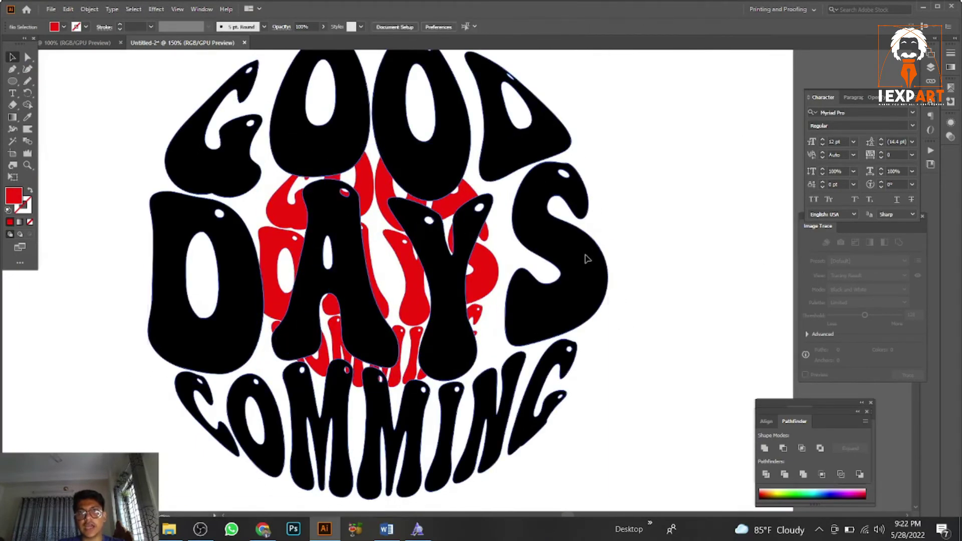
pyautogui.doubleClick(24, 196)
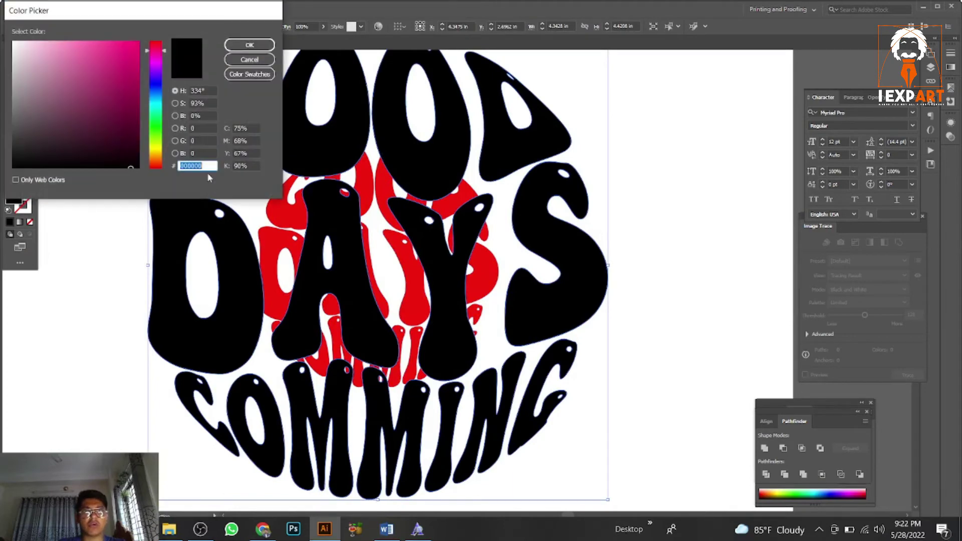
pyautogui.moveTo(155, 161)
pyautogui.mouseDown()
pyautogui.moveTo(152, 148)
pyautogui.moveTo(154, 160)
pyautogui.mouseUp()
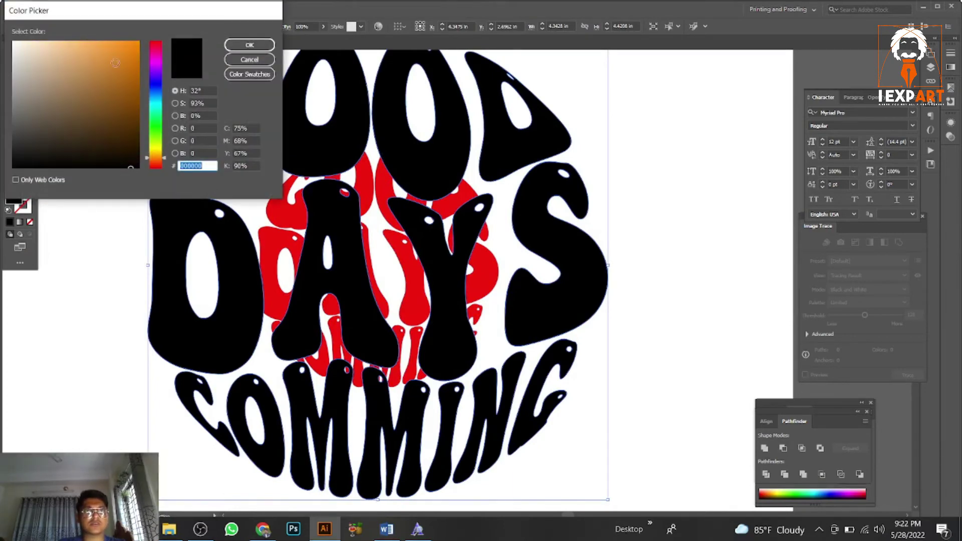
pyautogui.click(118, 41)
pyautogui.click(250, 45)
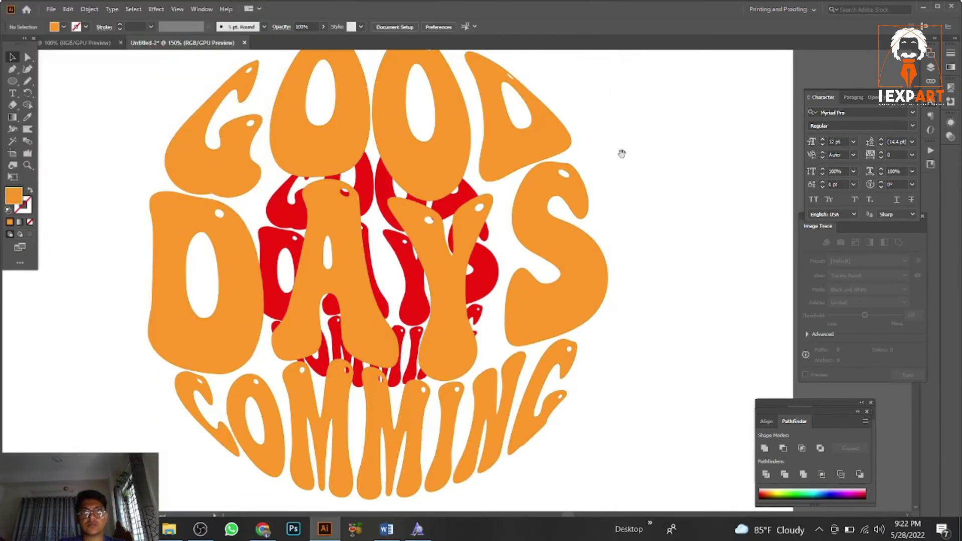
pyautogui.scroll(-3, 569, 171)
pyautogui.scroll(5, 569, 171)
pyautogui.moveTo(568, 171); pyautogui.dragTo(633, 135)
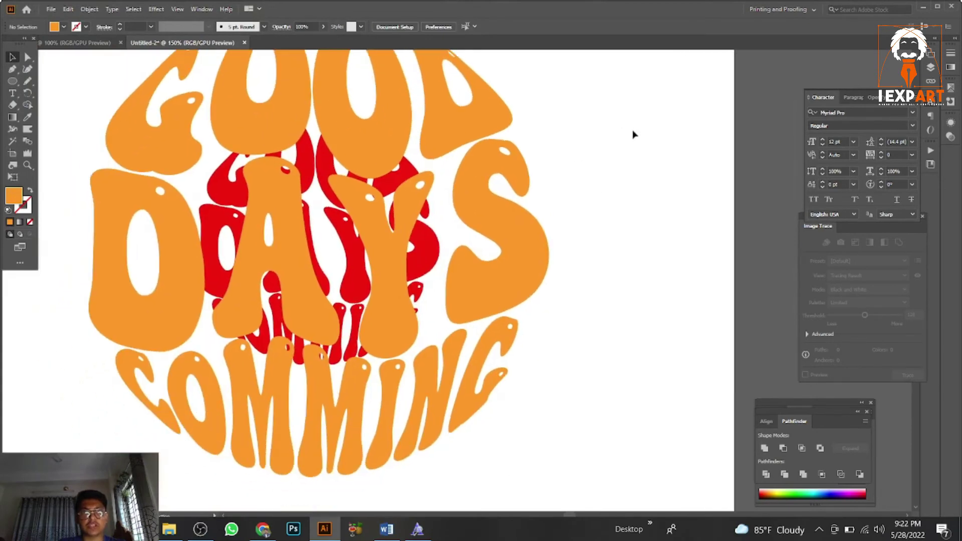
# Step: Select both the orange and red lettering and set the blend options to Specified Steps with 500 steps
pyautogui.click(332, 255)
pyautogui.scroll(-1, 618, 264)
pyautogui.click(644, 217)
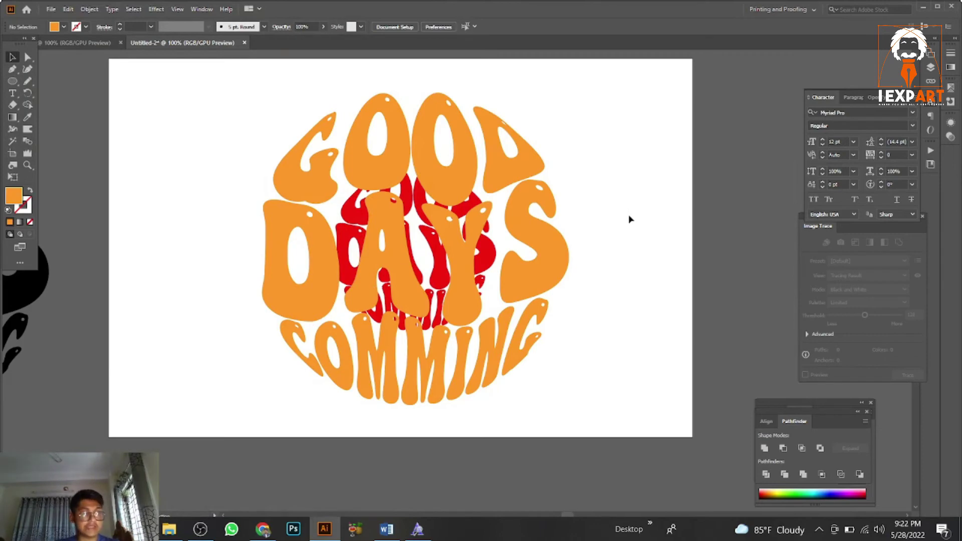
pyautogui.click(330, 266)
pyautogui.click(643, 191)
pyautogui.moveTo(642, 139); pyautogui.dragTo(260, 305)
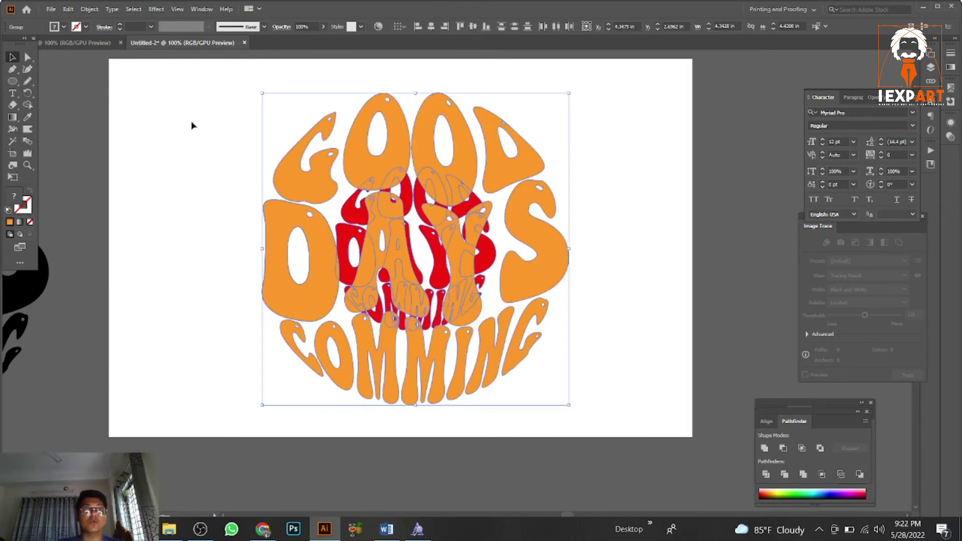
pyautogui.click(90, 10)
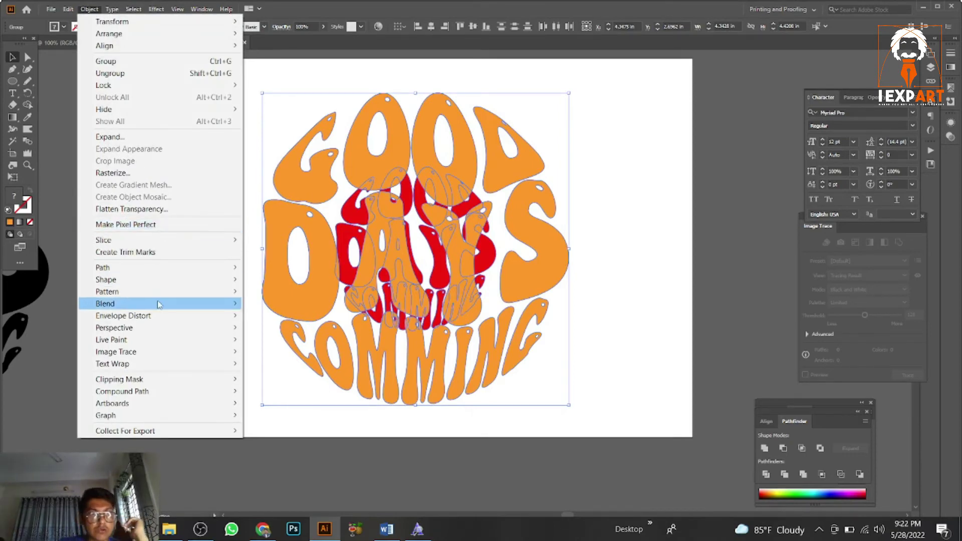
pyautogui.moveTo(158, 304)
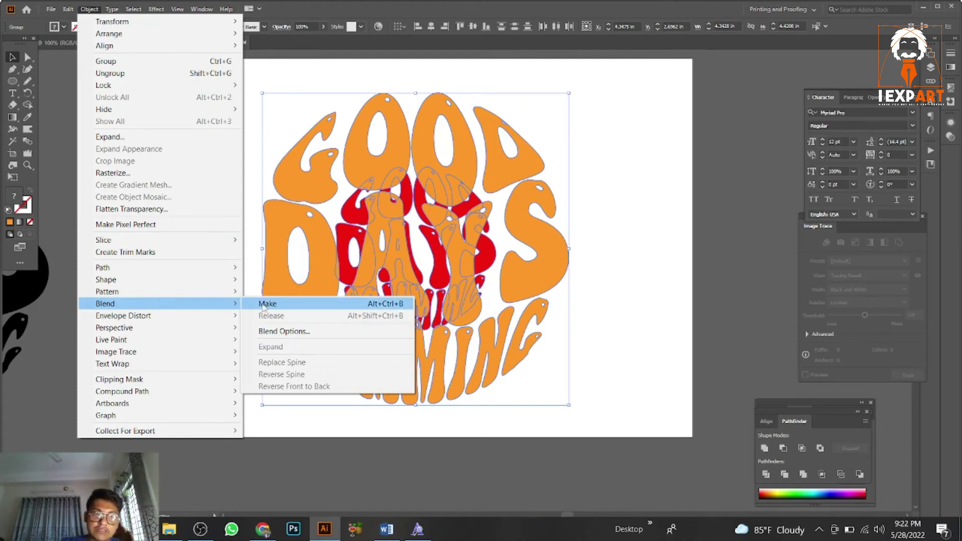
pyautogui.click(262, 332)
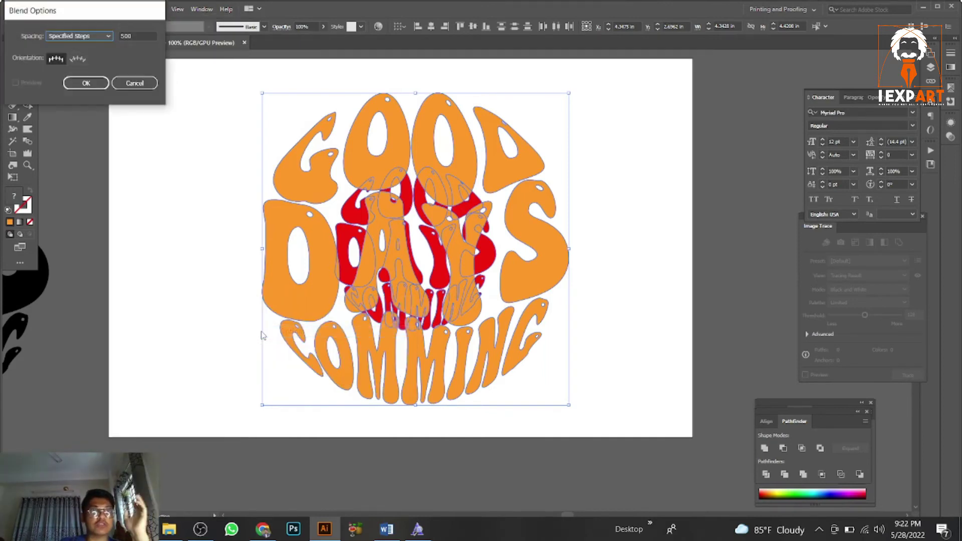
pyautogui.click(87, 39)
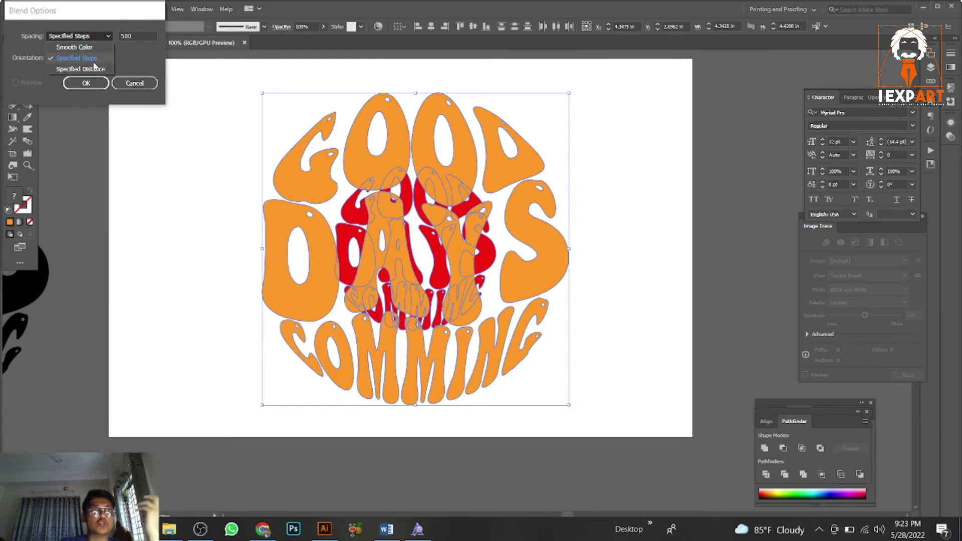
pyautogui.click(93, 59)
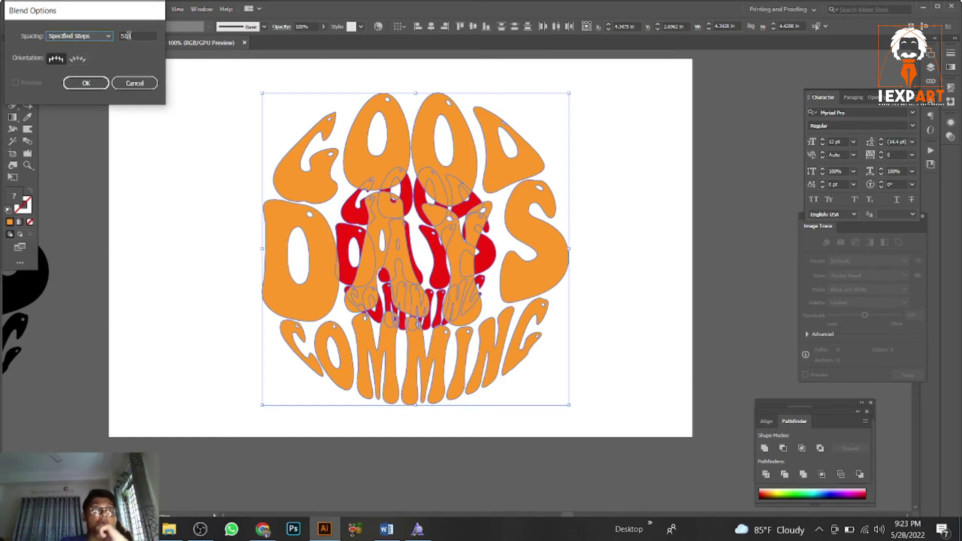
pyautogui.click(87, 86)
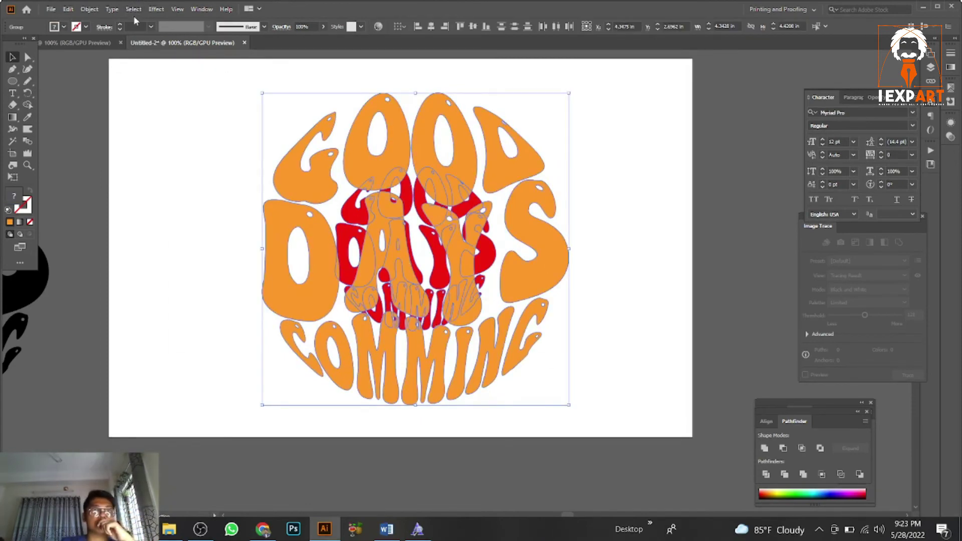
# Step: Make a blend between the large orange lettering and the small red lettering
pyautogui.click(90, 9)
pyautogui.moveTo(120, 305)
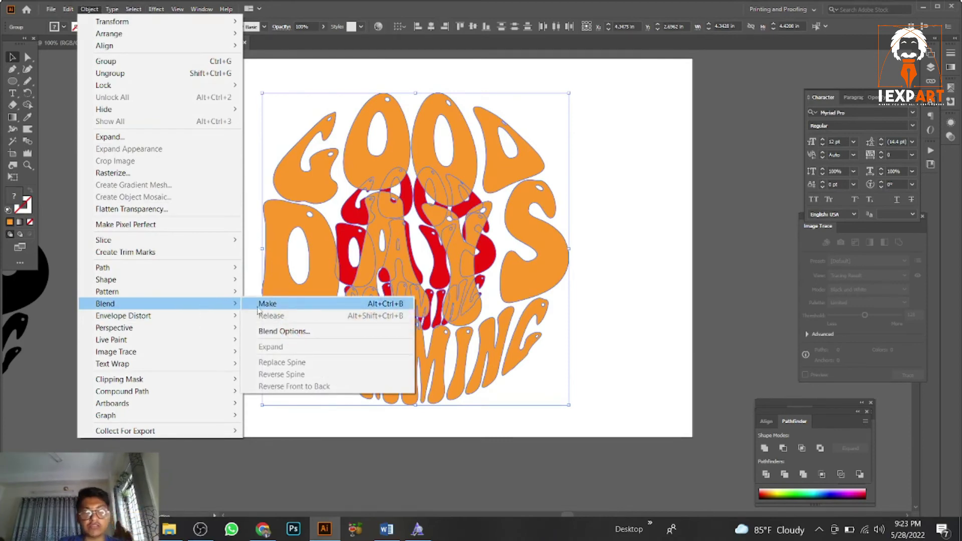
pyautogui.click(283, 307)
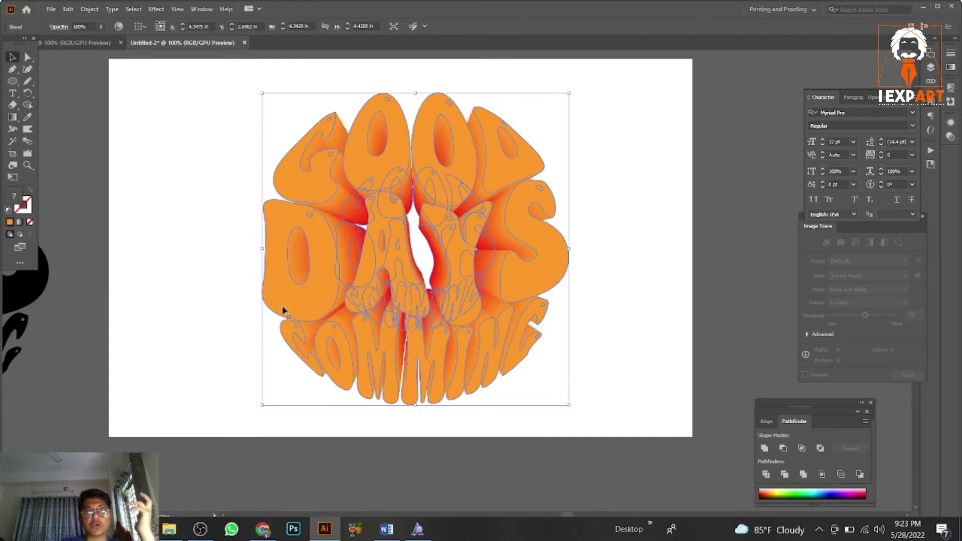
pyautogui.click(634, 217)
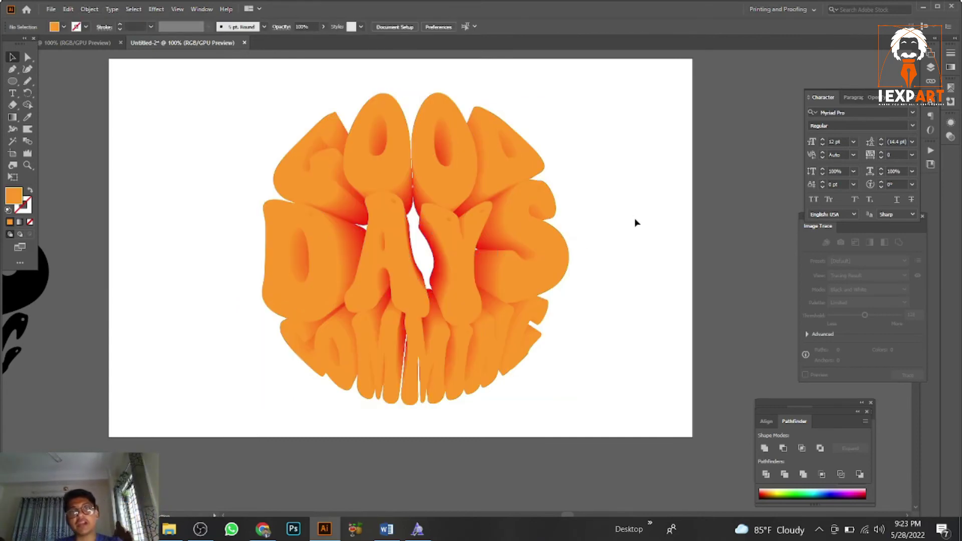
# Step: Move the spare black GOOD DAYS COMMING lettering onto the artboard so it lies exactly over the front of the orange blend
pyautogui.moveTo(446, 254); pyautogui.dragTo(646, 226)
pyautogui.scroll(-1, 295, 273)
pyautogui.click(270, 252)
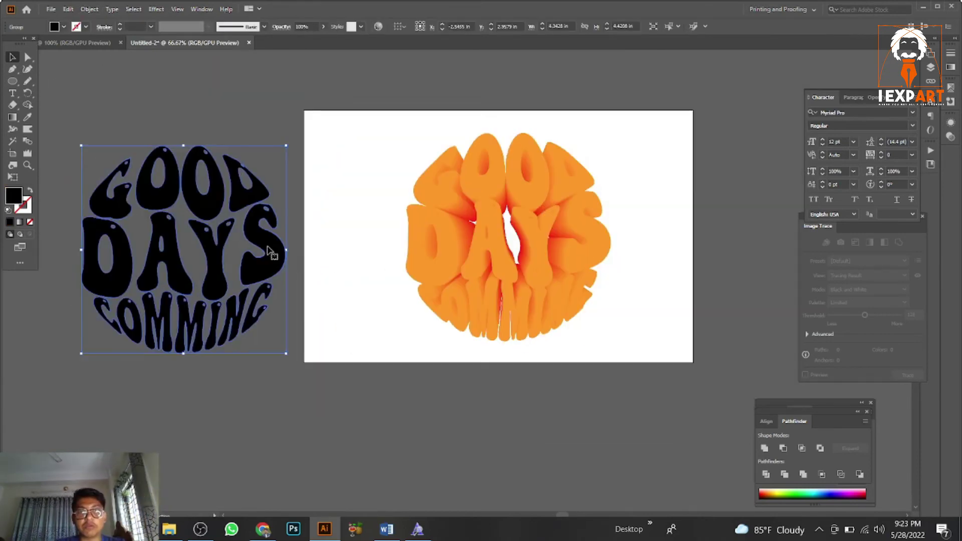
pyautogui.scroll(1, 264, 244)
pyautogui.hscroll(3, 261, 238)
pyautogui.moveTo(211, 240); pyautogui.dragTo(692, 229)
pyautogui.moveTo(691, 228); pyautogui.dragTo(655, 234)
# Step: Fill the black front lettering with bright yellow #FCEB17
pyautogui.doubleClick(14, 195)
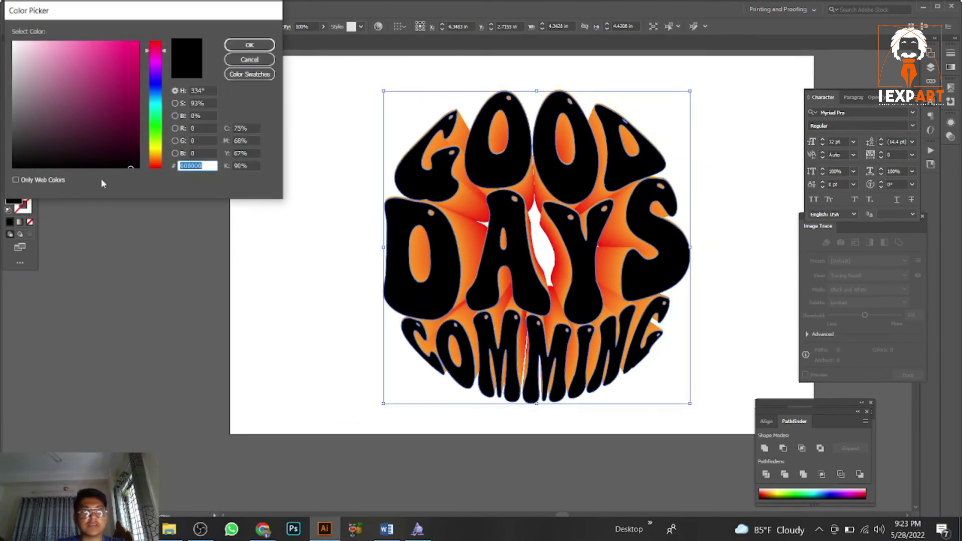
pyautogui.click(155, 150)
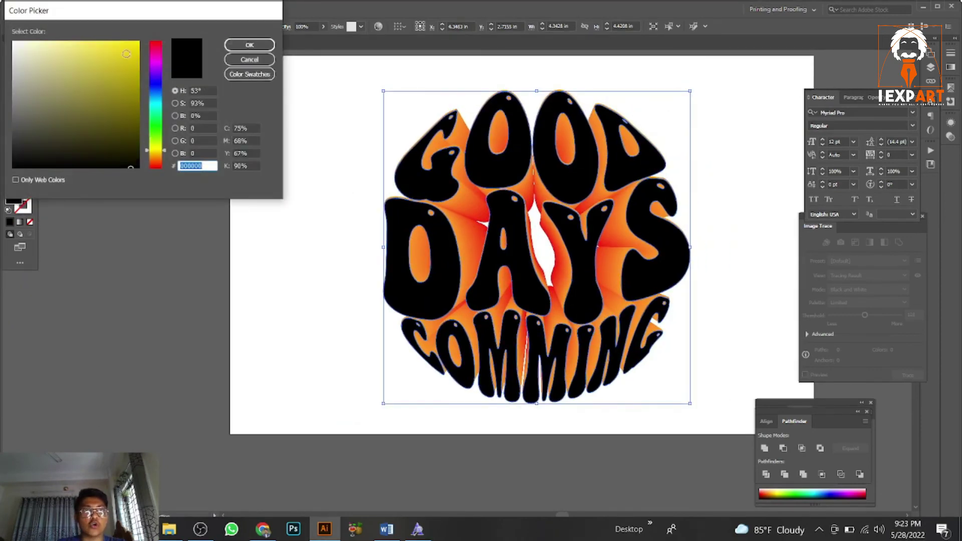
pyautogui.click(157, 149)
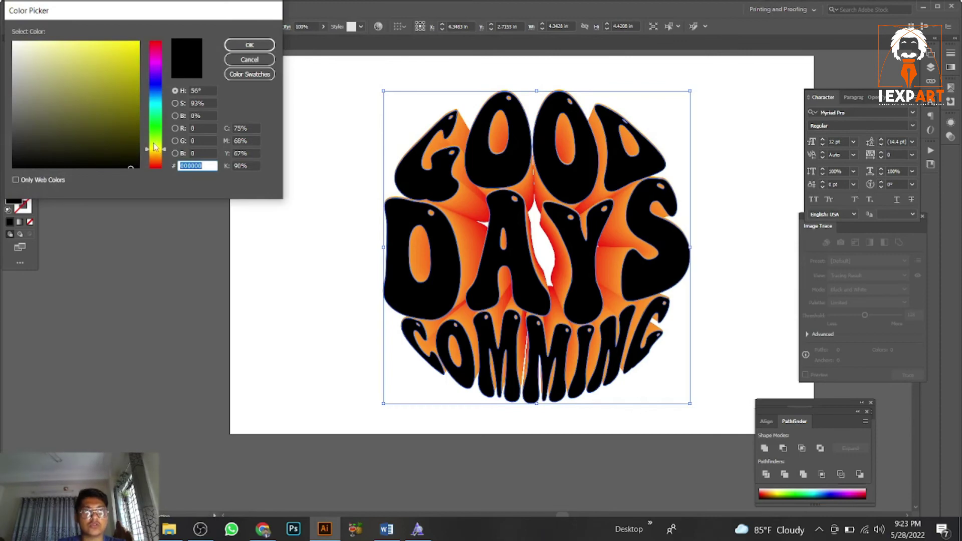
pyautogui.click(128, 43)
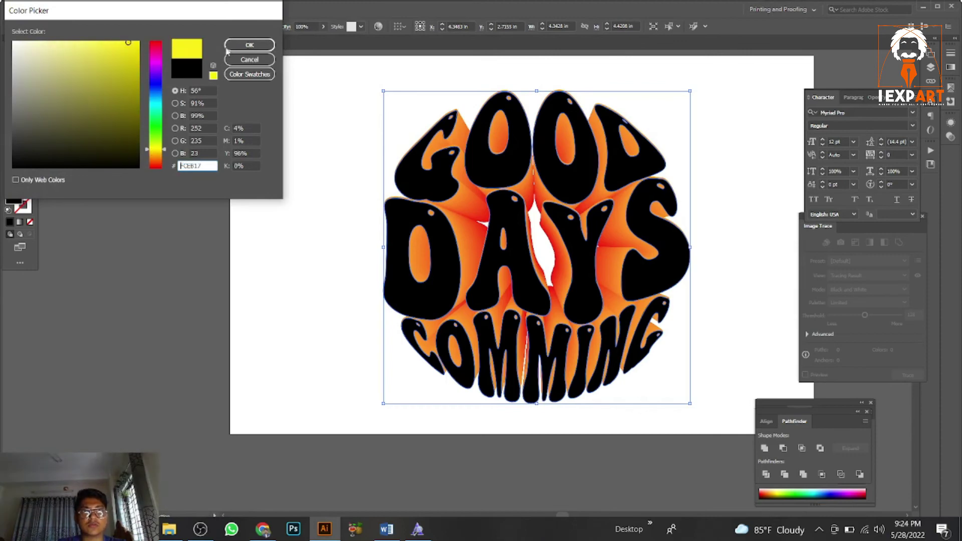
pyautogui.click(233, 47)
pyautogui.click(202, 163)
# Step: Fill the front GOOD DAYS COMMING lettering with the softer yellow #FFED48
pyautogui.hscroll(3, 201, 163)
pyautogui.scroll(1, 591, 232)
pyautogui.click(515, 243)
pyautogui.hscroll(-5, 516, 242)
pyautogui.doubleClick(11, 200)
pyautogui.click(104, 41)
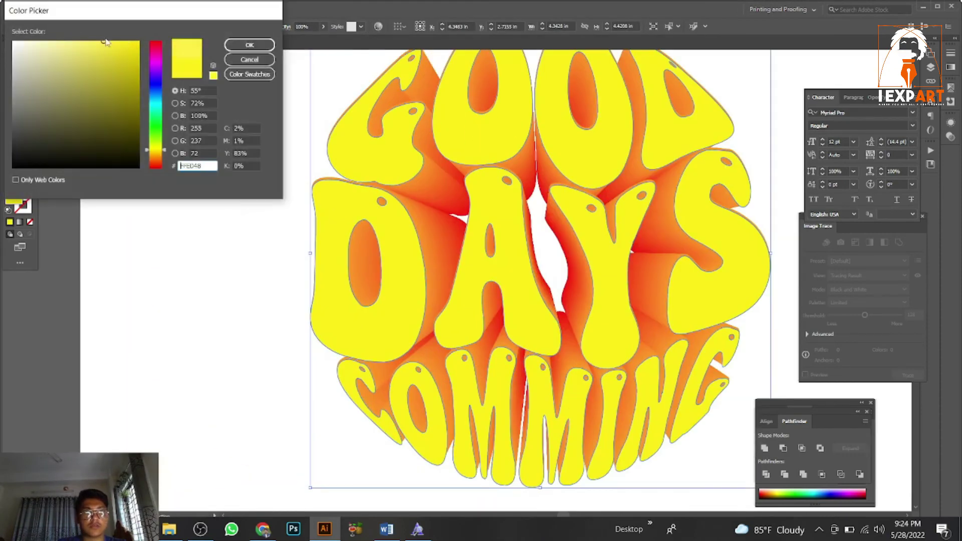
pyautogui.click(245, 47)
pyautogui.click(172, 162)
# Step: Draw a yellow rectangle that covers the entire artboard
pyautogui.scroll(-2, 170, 173)
pyautogui.scroll(1, 317, 214)
pyautogui.scroll(1, 503, 181)
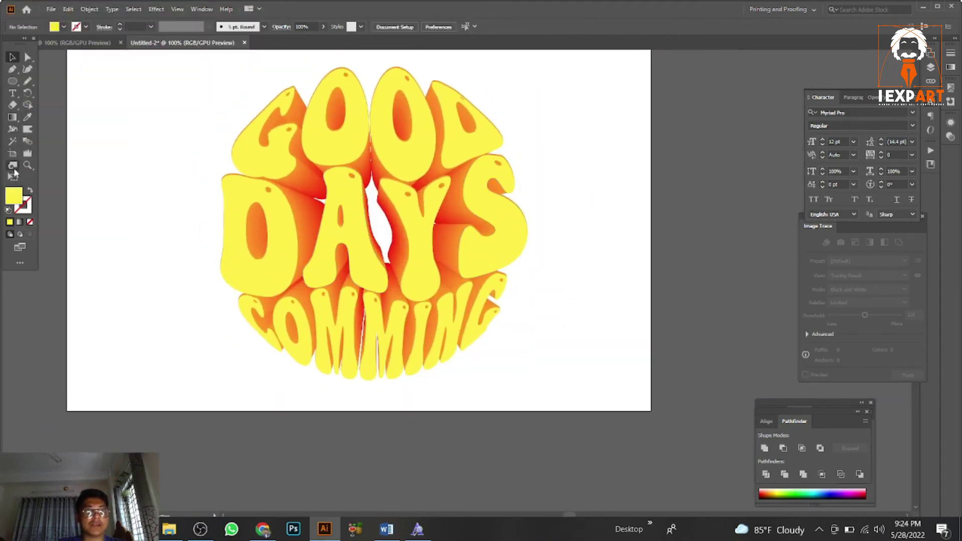
pyautogui.press('m')
pyautogui.moveTo(140, 124); pyautogui.dragTo(162, 142)
pyautogui.moveTo(112, 95); pyautogui.dragTo(127, 122)
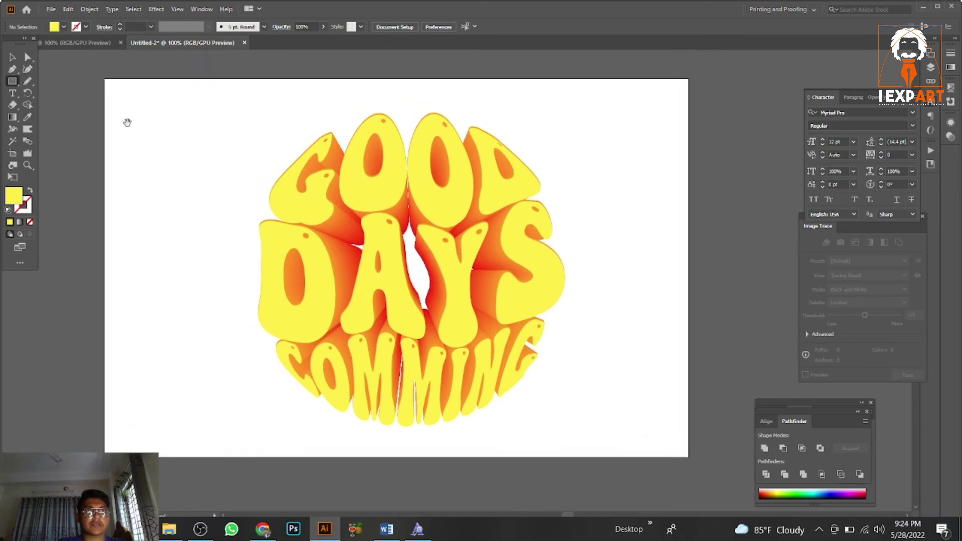
pyautogui.moveTo(104, 79); pyautogui.dragTo(689, 456)
# Step: Send the artboard-sized rectangle to the back, behind the blended lettering
pyautogui.press('v')
pyautogui.rightClick(389, 187)
pyautogui.moveTo(444, 367)
pyautogui.click(536, 403)
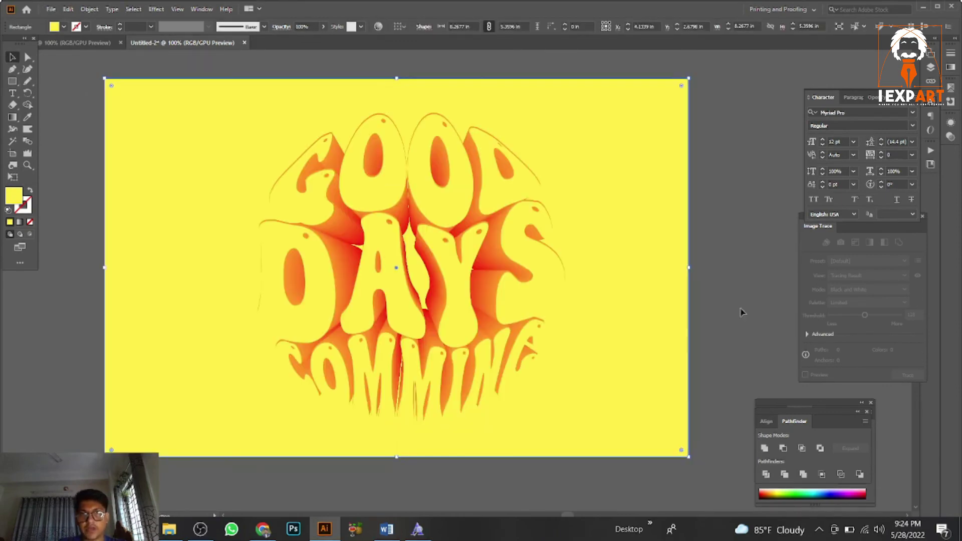
pyautogui.click(742, 312)
# Step: Fill the background rectangle with a bright magenta pink
pyautogui.click(175, 245)
pyautogui.click(61, 233)
pyautogui.doubleClick(13, 200)
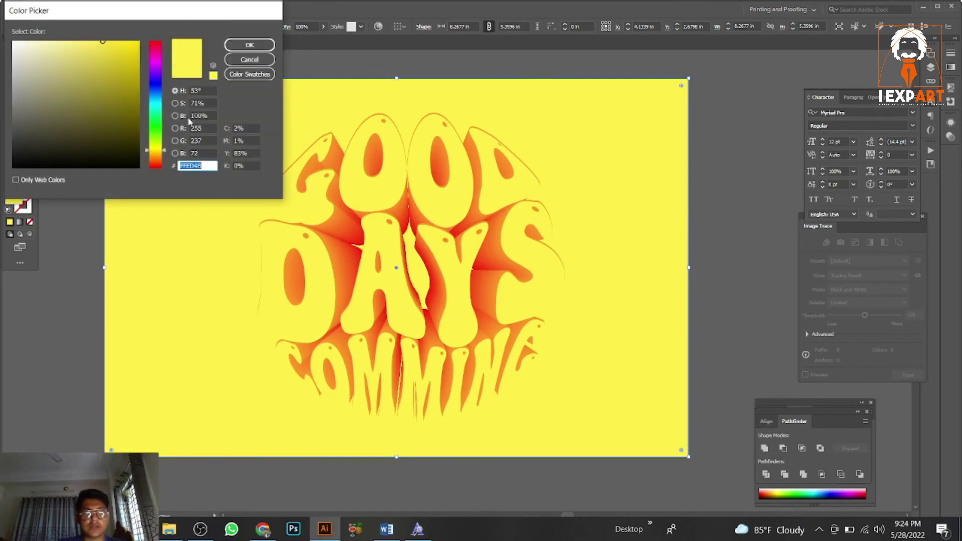
pyautogui.moveTo(161, 94); pyautogui.dragTo(156, 55)
pyautogui.click(249, 45)
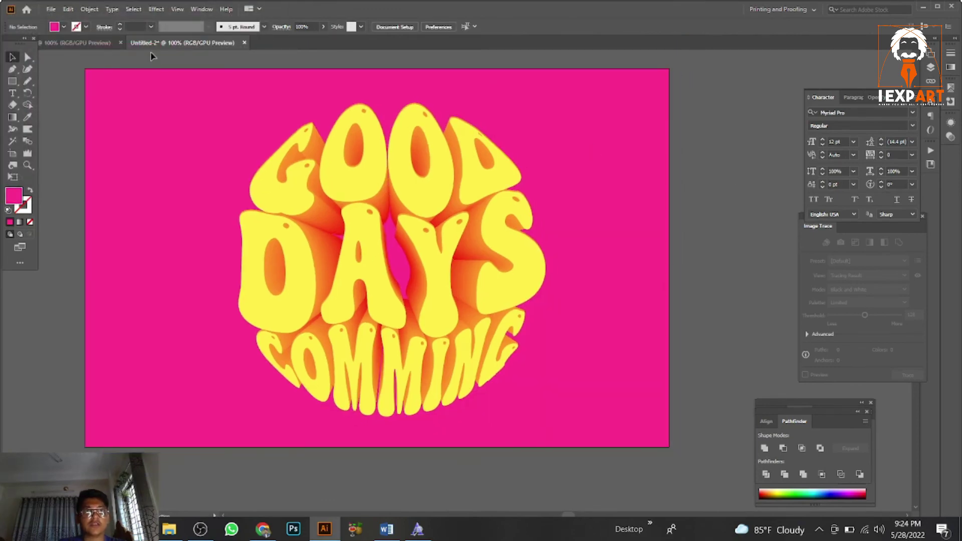
# Step: Bring the small black Abstract Groovy text from the other open document into the GOOD DAYS COMMING design document
pyautogui.click(72, 43)
pyautogui.moveTo(291, 134)
pyautogui.mouseDown()
pyautogui.moveTo(290, 142)
pyautogui.moveTo(269, 47)
pyautogui.moveTo(243, 48)
pyautogui.mouseUp()
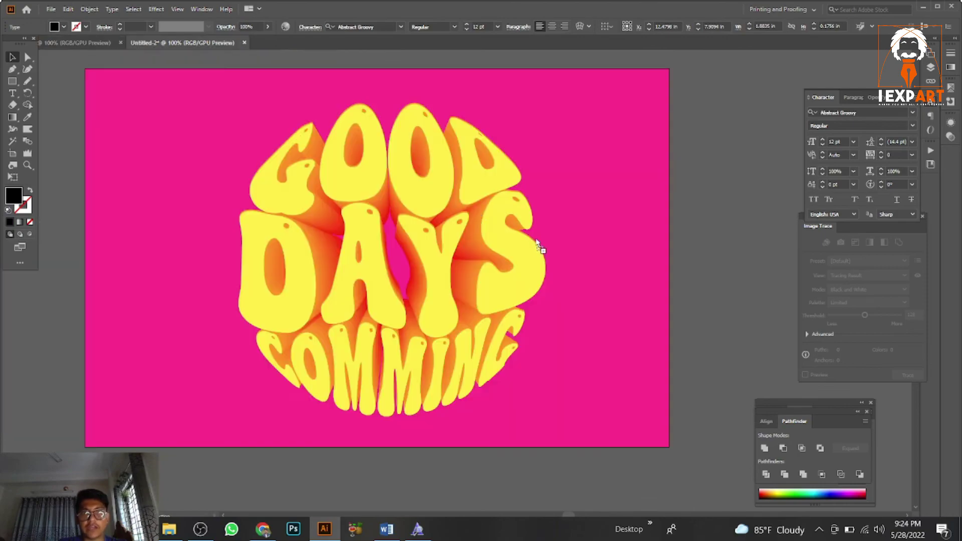
pyautogui.click(548, 249)
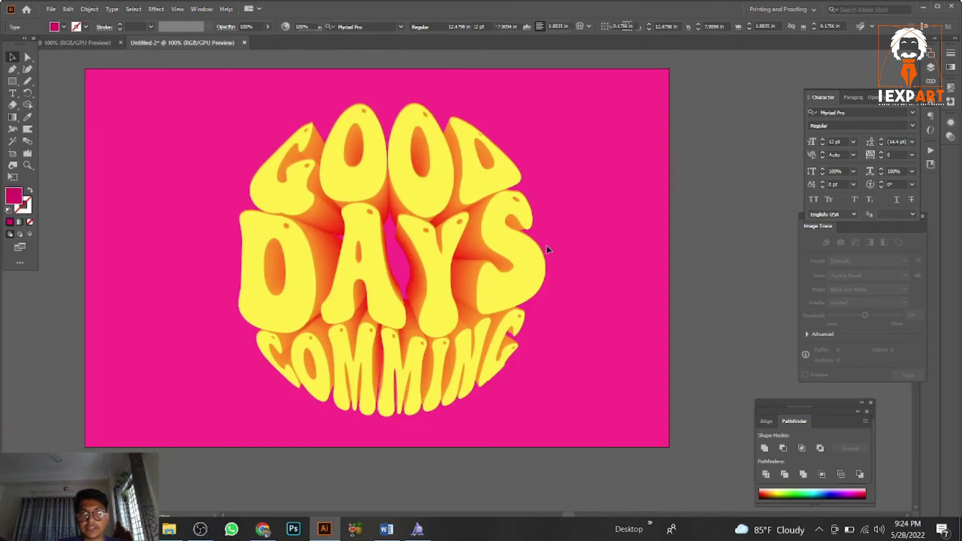